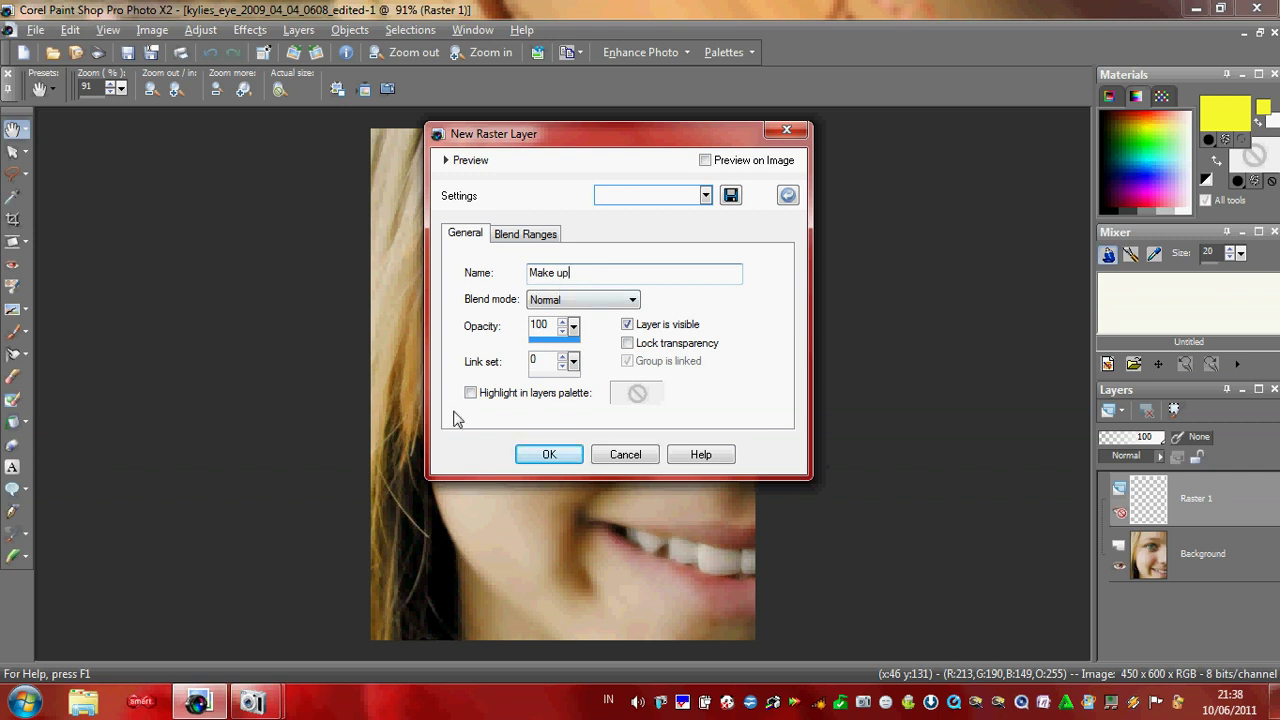
Create the new raster layer with the name Make up
{"action": "left_click", "coordinate": [549, 454]}
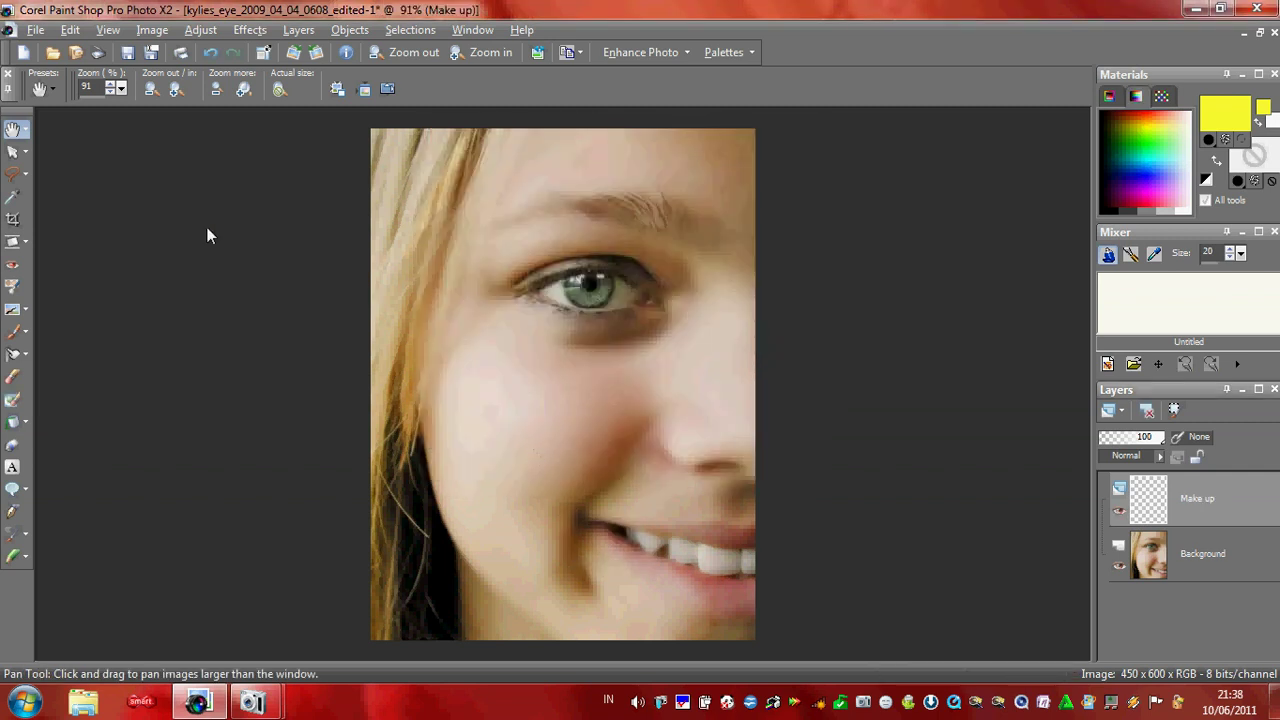
Choose the Paint Brush and set the foreground colour to bright green #3cfa00
{"action": "left_click", "coordinate": [26, 130]}
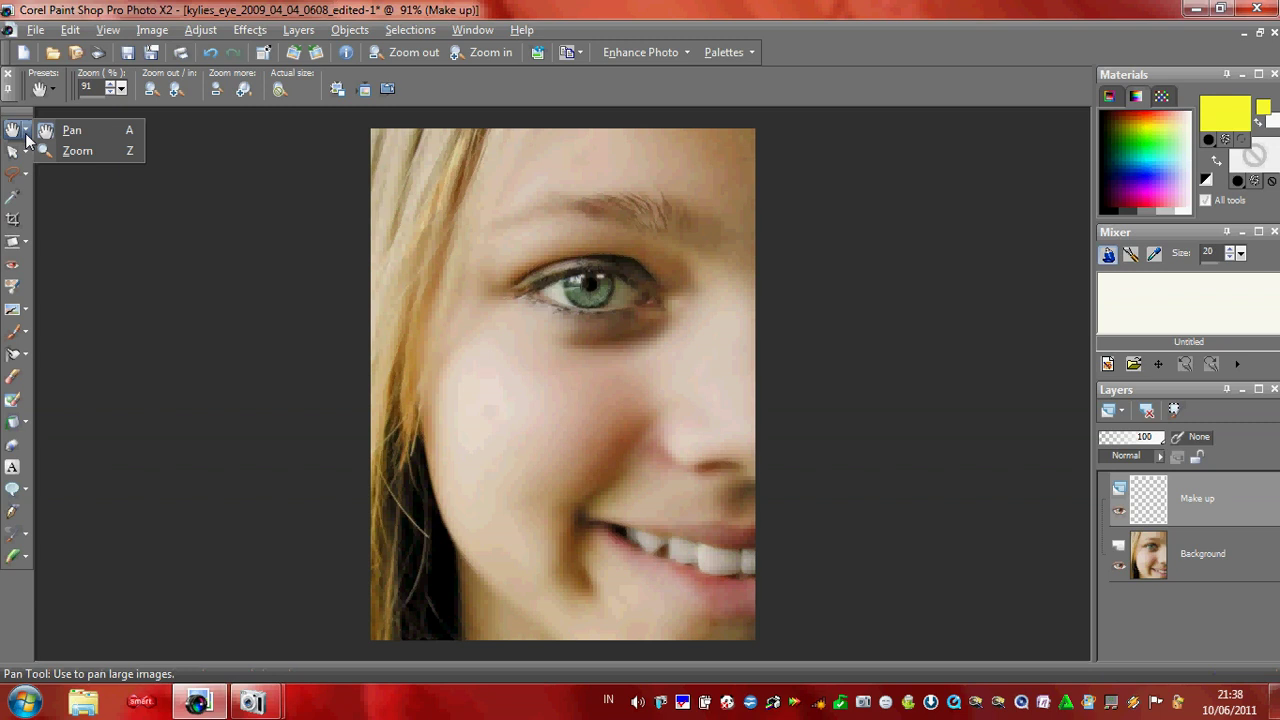
{"action": "left_click", "coordinate": [52, 148]}
{"action": "left_click", "coordinate": [501, 394]}
{"action": "left_click", "coordinate": [672, 372]}
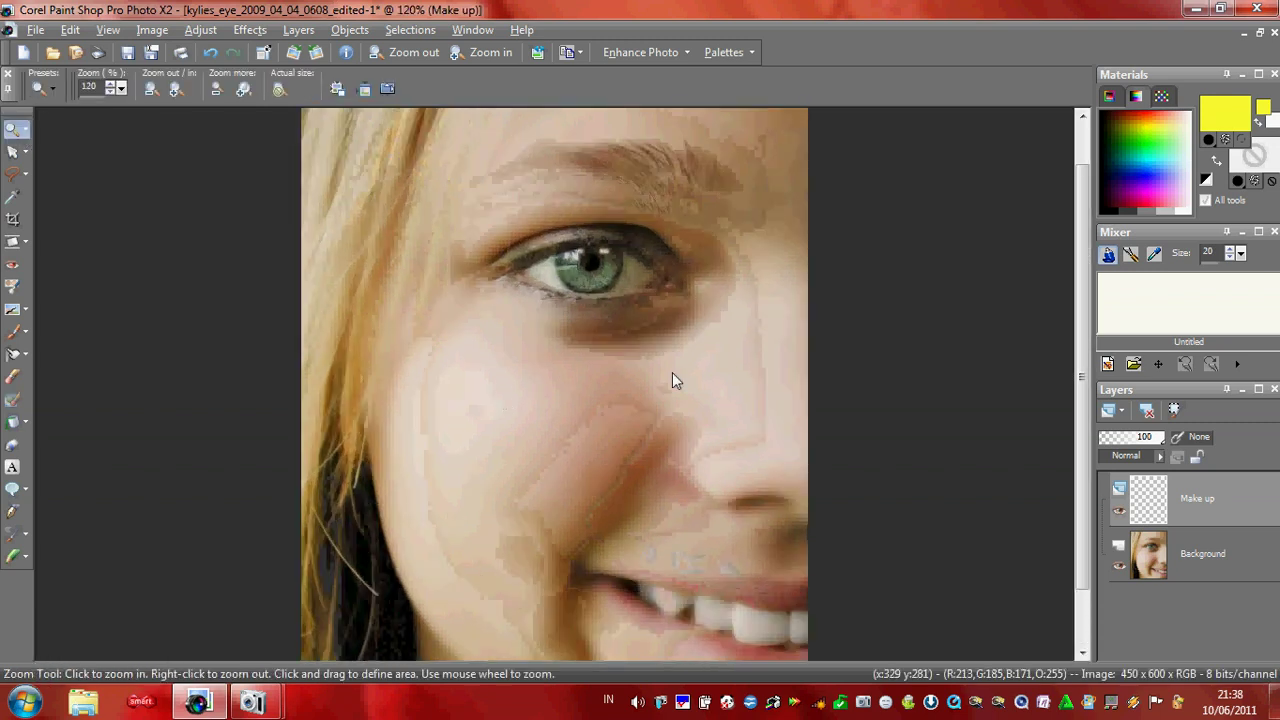
{"action": "left_click", "coordinate": [672, 372]}
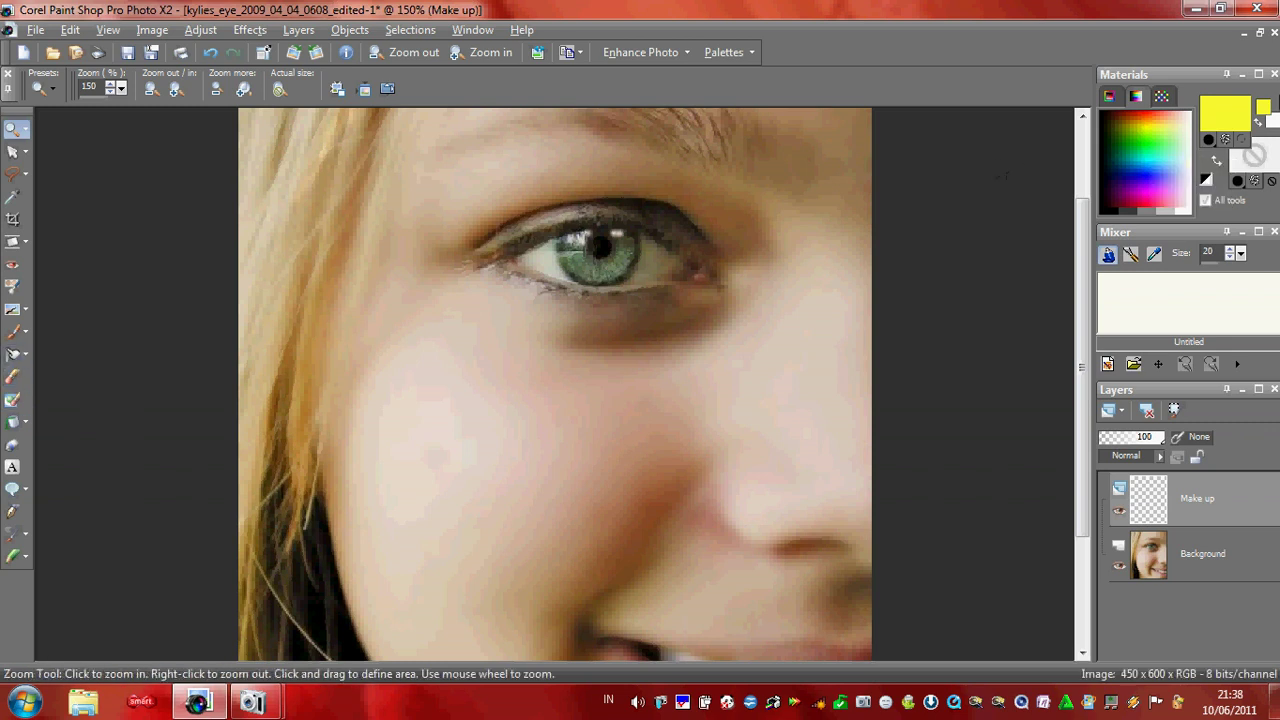
{"action": "left_click", "coordinate": [16, 338]}
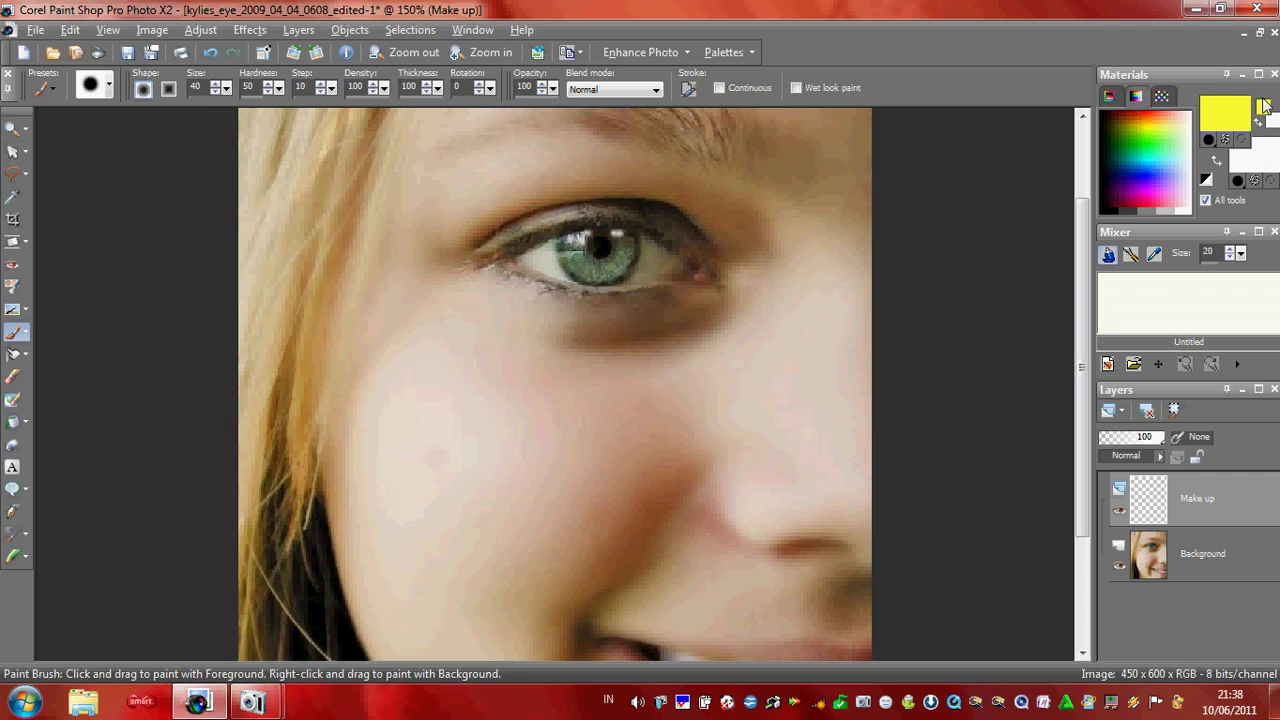
{"action": "left_click", "coordinate": [1222, 109]}
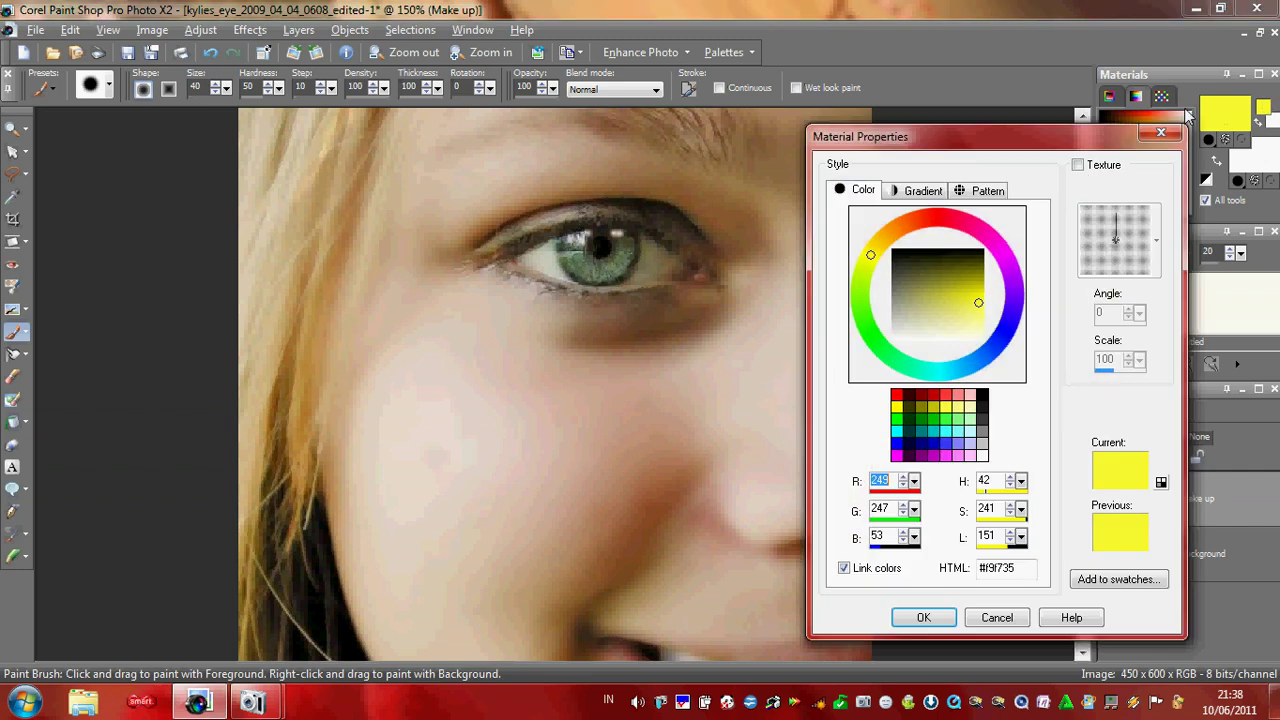
{"action": "left_click", "coordinate": [866, 313]}
{"action": "left_click", "coordinate": [979, 304]}
{"action": "mouse_move", "coordinate": [975, 304]}
{"action": "left_mouse_down"}
{"action": "mouse_move", "coordinate": [964, 297]}
{"action": "mouse_move", "coordinate": [990, 302]}
{"action": "left_mouse_up"}
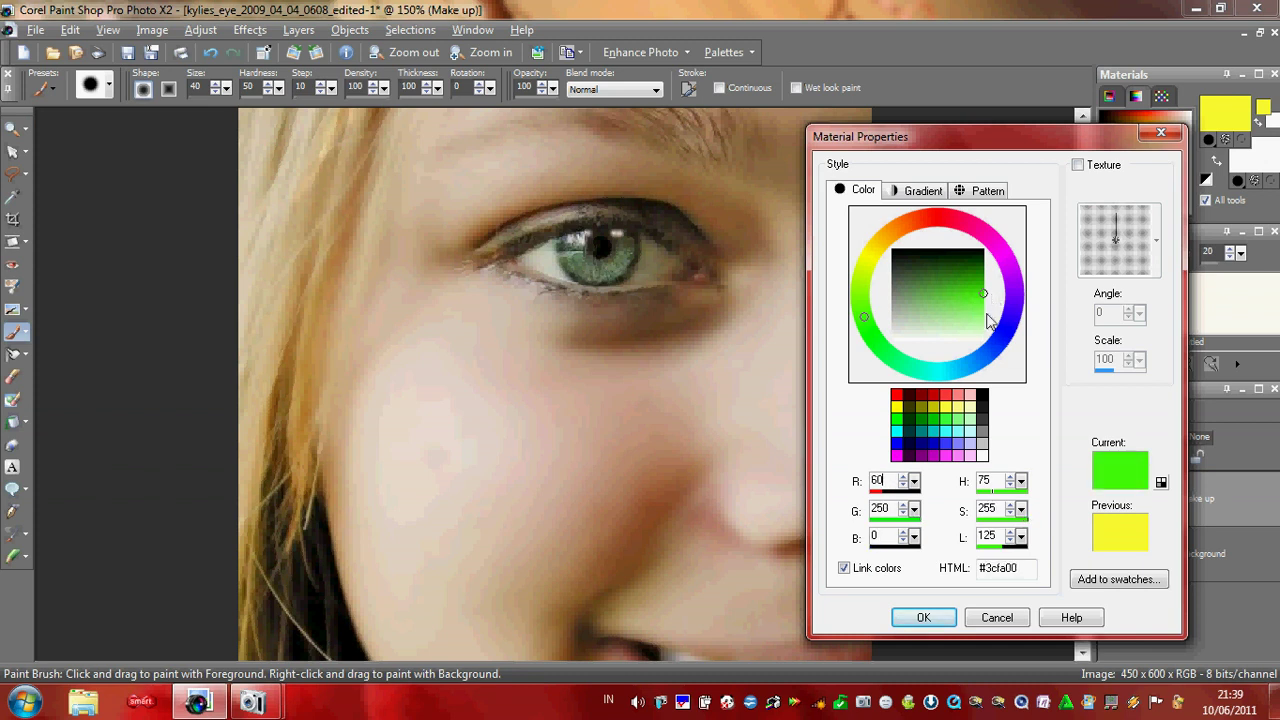
{"action": "left_click", "coordinate": [929, 608]}
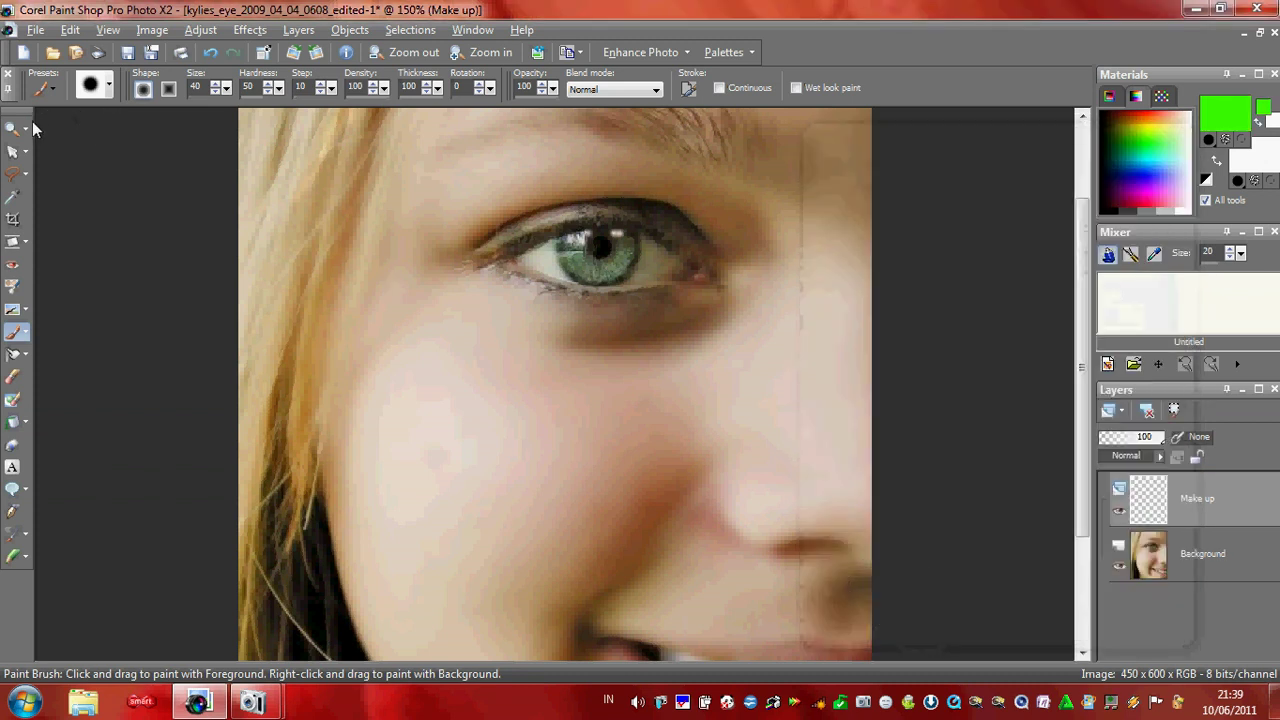
Paint a bright green stroke with a size 9 brush along the upper eyelid, just above the lashes
{"action": "left_click", "coordinate": [25, 131]}
{"action": "left_click", "coordinate": [552, 248]}
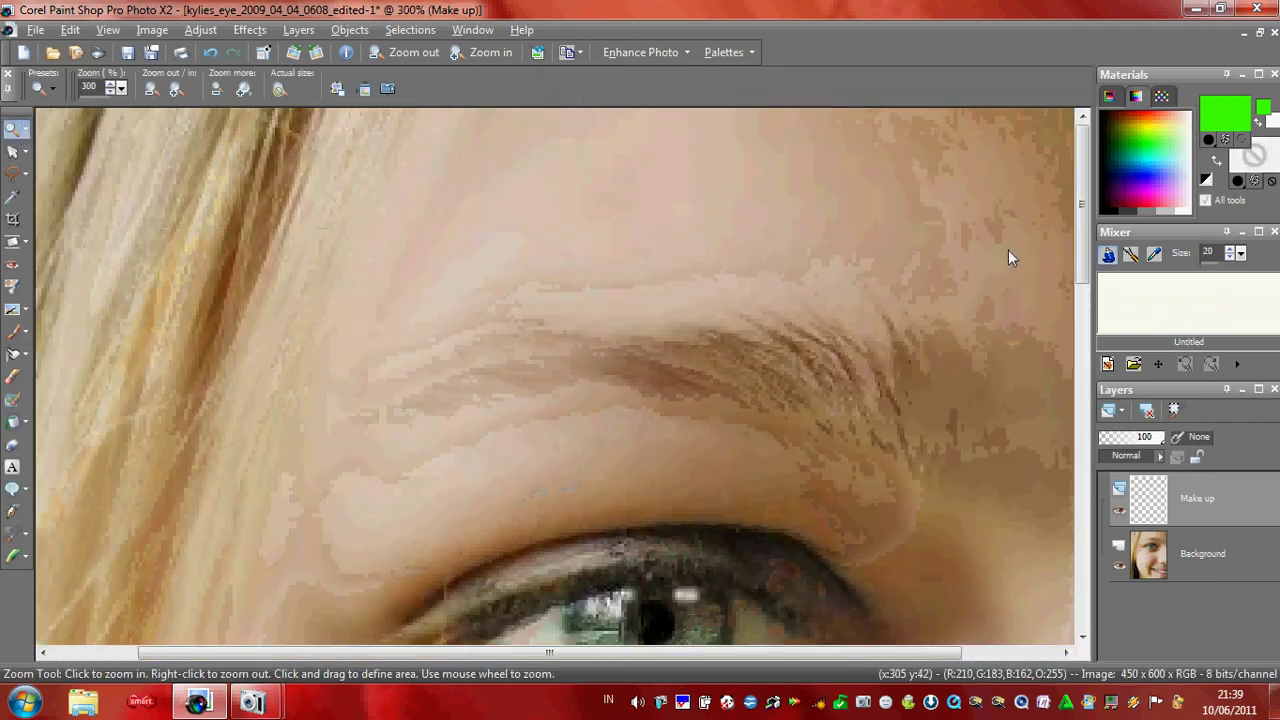
{"action": "left_click_drag", "start_coordinate": [1085, 272], "coordinate": [1092, 338]}
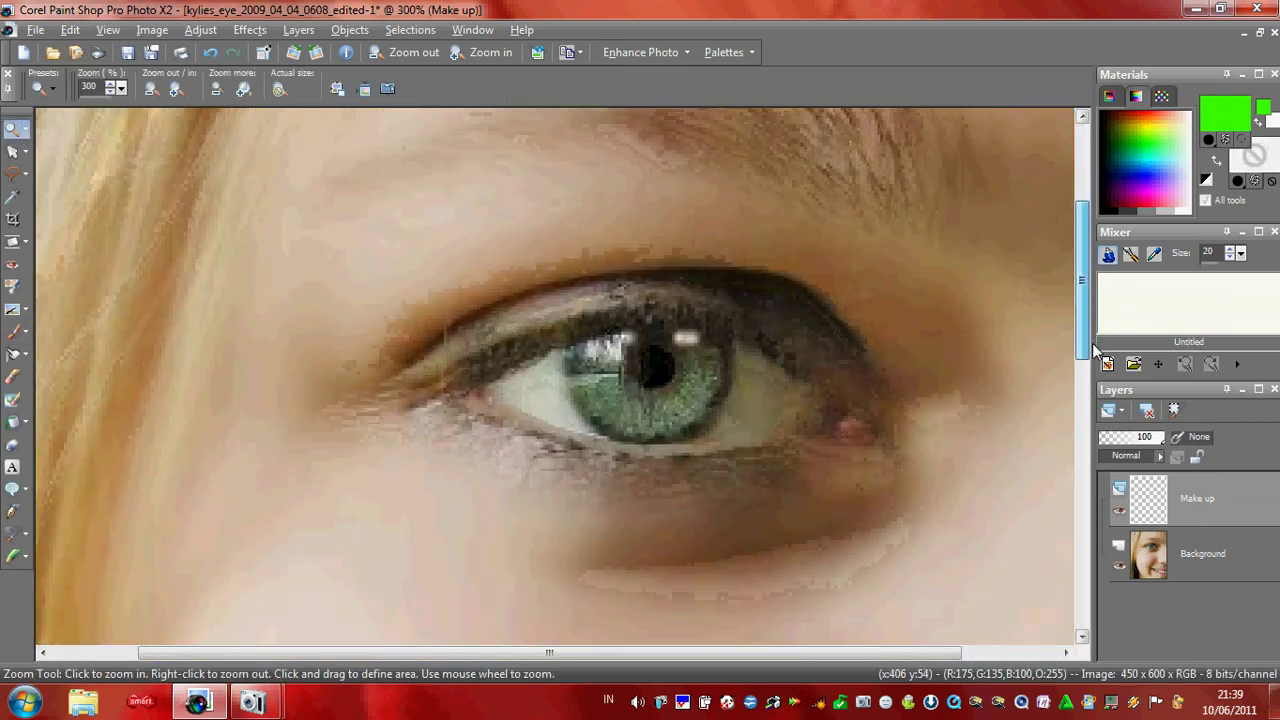
{"action": "left_click", "coordinate": [17, 343]}
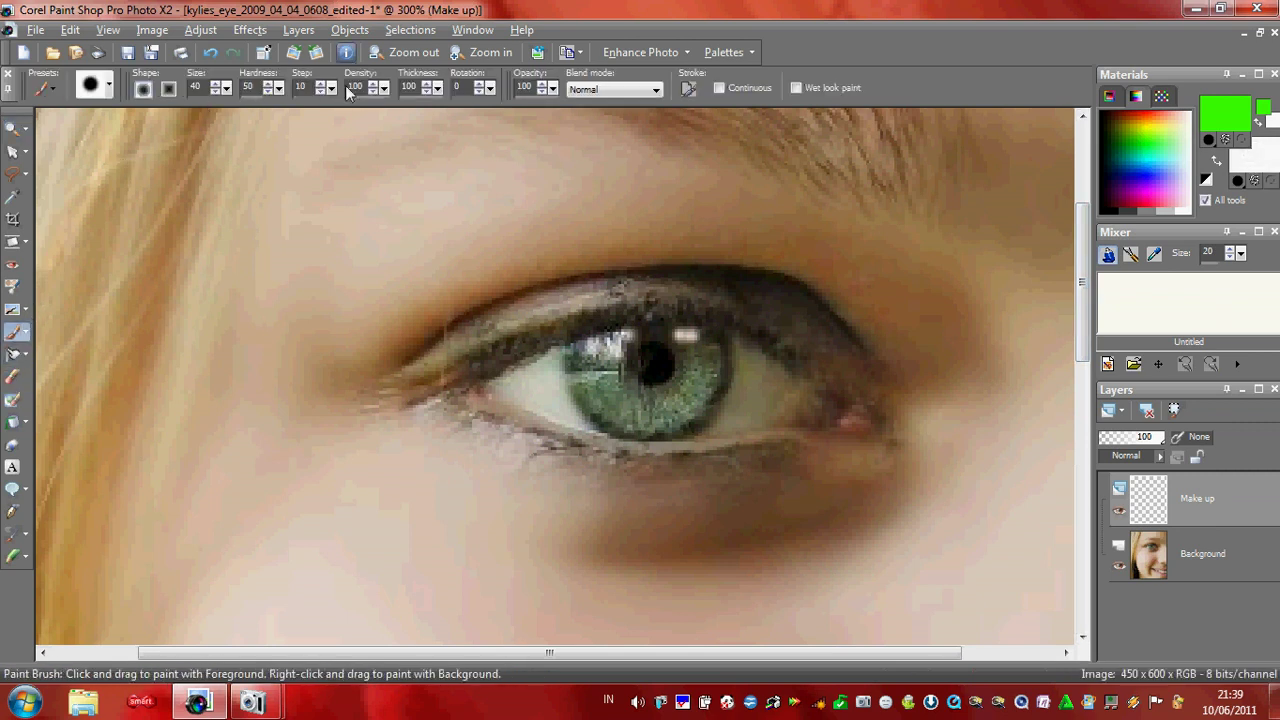
{"action": "left_click_drag", "start_coordinate": [225, 92], "coordinate": [217, 111]}
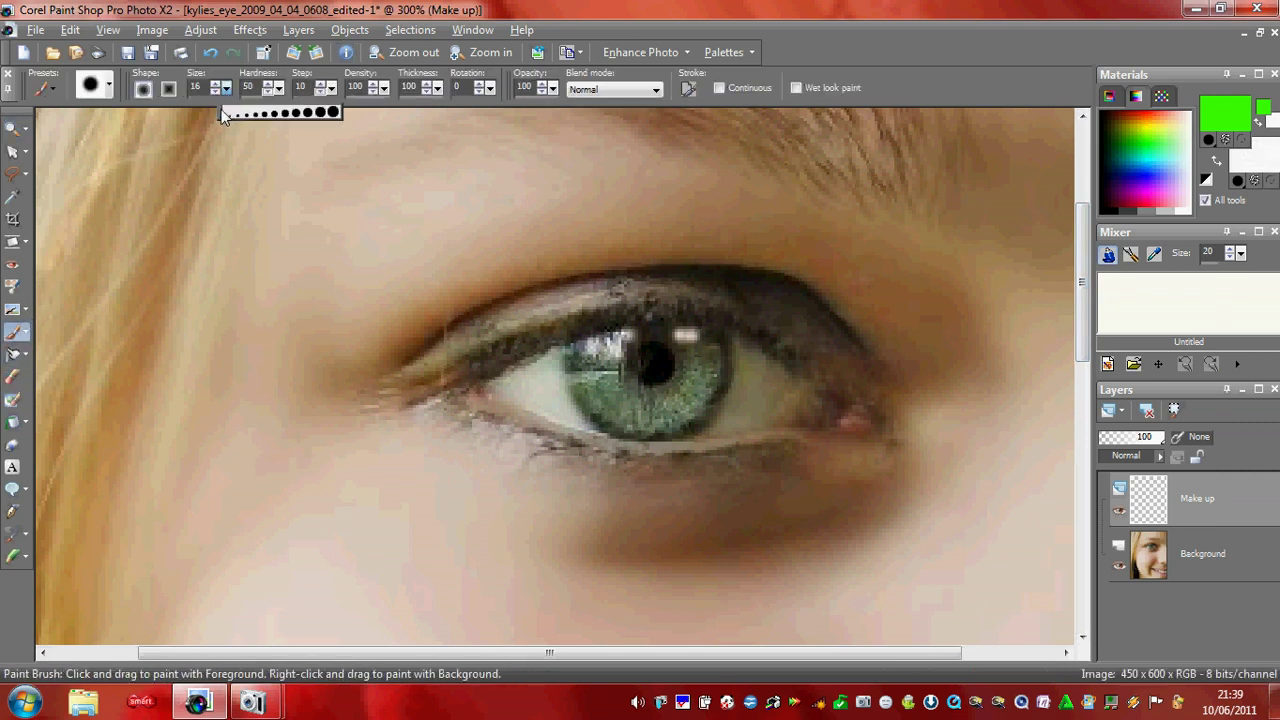
{"action": "left_click_drag", "start_coordinate": [224, 117], "coordinate": [225, 117]}
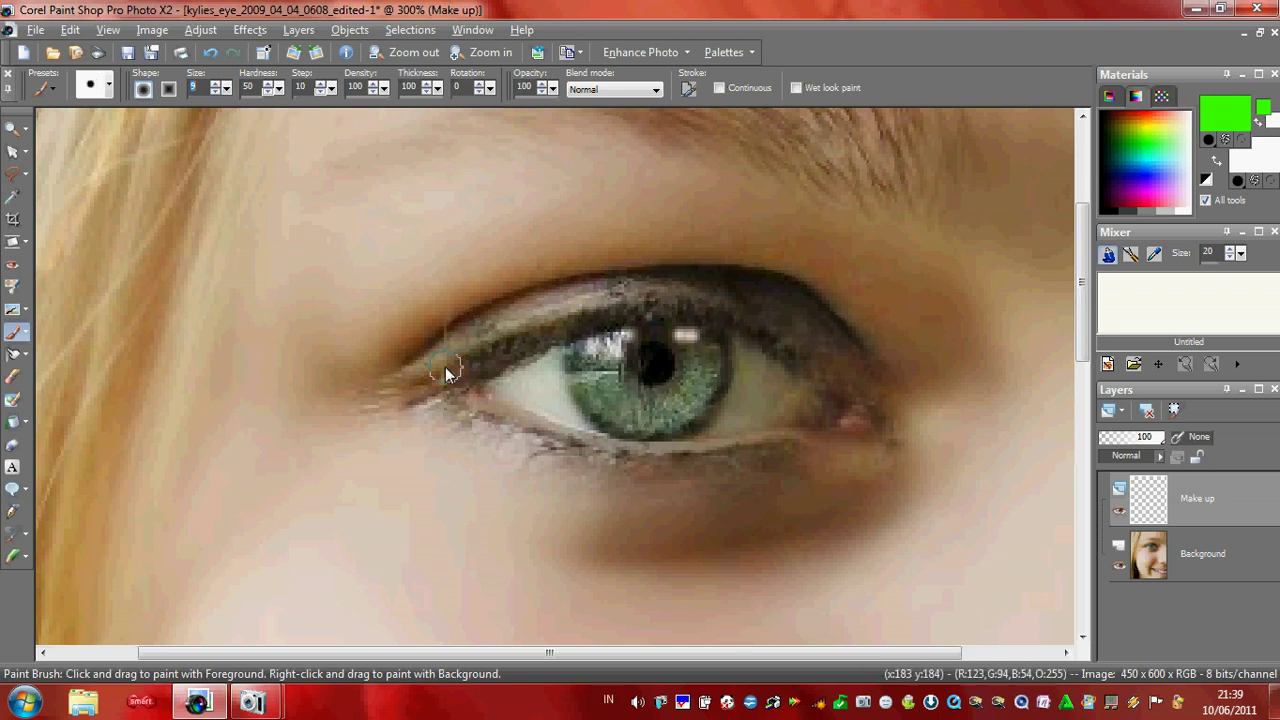
{"action": "mouse_move", "coordinate": [835, 368]}
{"action": "left_mouse_down"}
{"action": "mouse_move", "coordinate": [754, 314]}
{"action": "mouse_move", "coordinate": [633, 296]}
{"action": "mouse_move", "coordinate": [531, 322]}
{"action": "mouse_move", "coordinate": [417, 384]}
{"action": "left_mouse_up"}
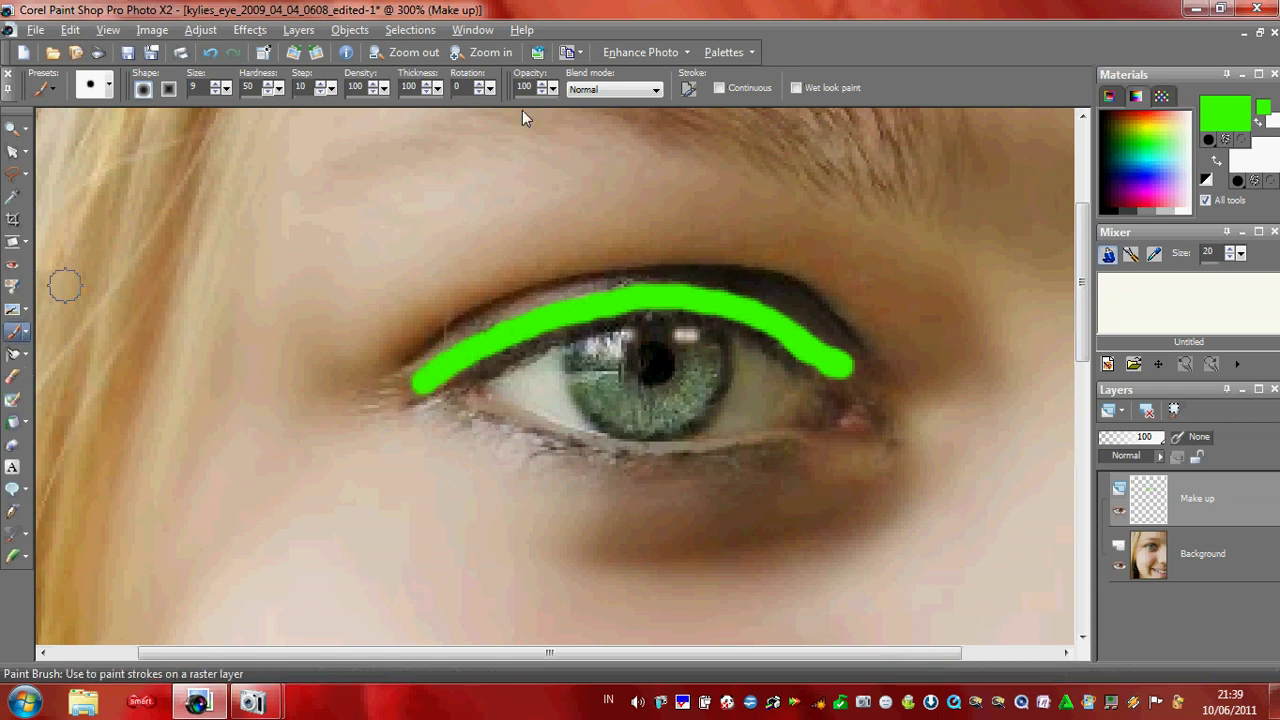
Set the foreground colour to dark green #239200 and paint a second stroke along the eyelid, just above the bright green one
{"action": "left_click", "coordinate": [1210, 119]}
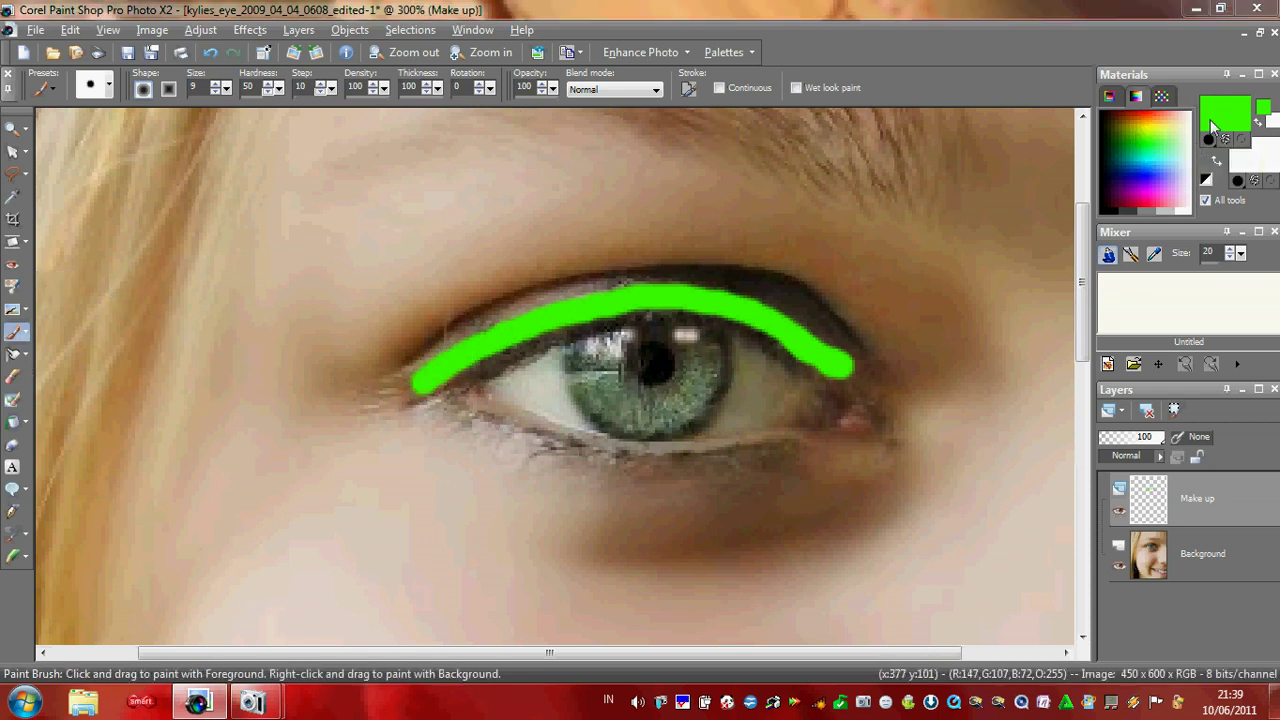
{"action": "left_click_drag", "start_coordinate": [968, 280], "coordinate": [986, 285]}
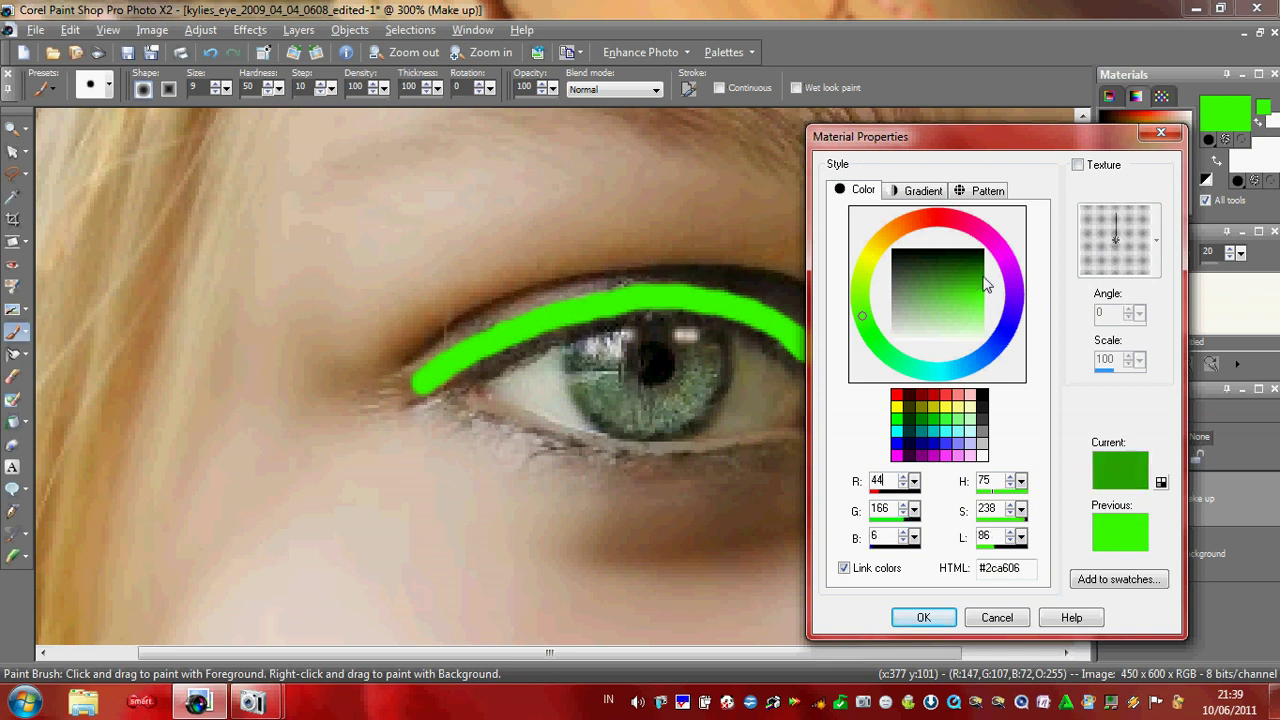
{"action": "left_click", "coordinate": [924, 617]}
{"action": "left_click", "coordinate": [830, 332]}
{"action": "left_click_drag", "start_coordinate": [843, 342], "coordinate": [819, 335]}
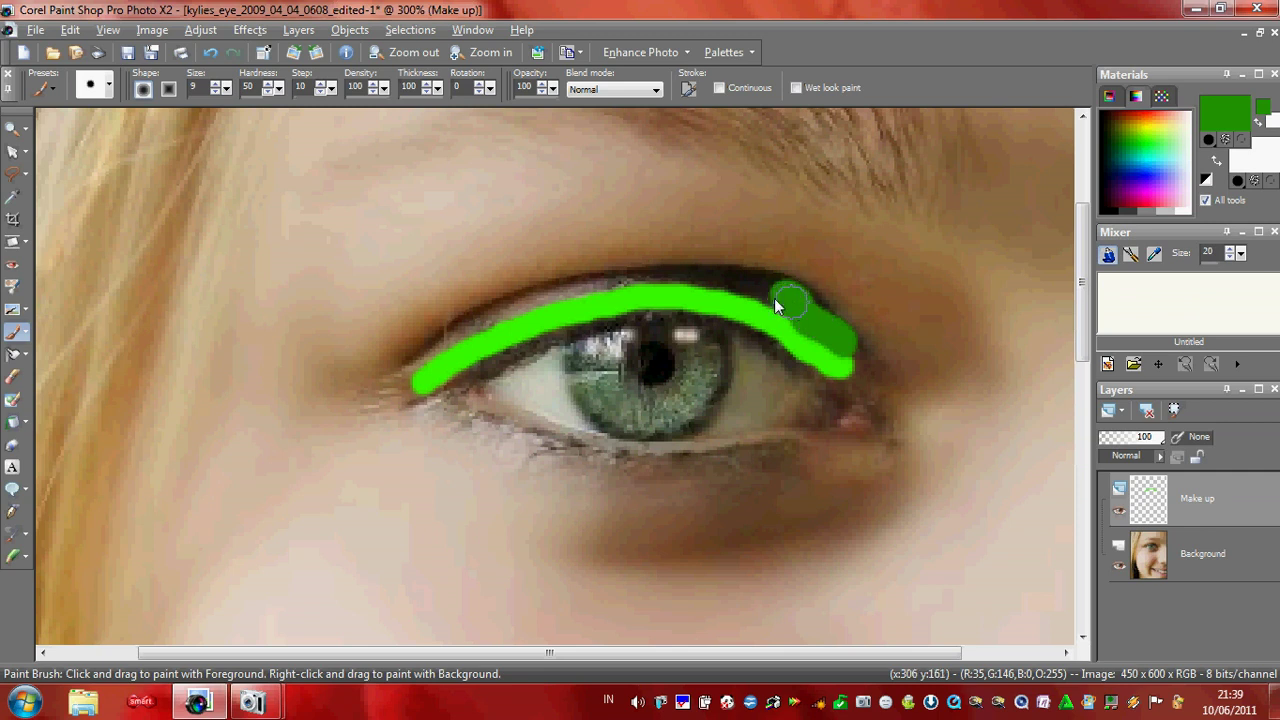
{"action": "mouse_move", "coordinate": [725, 288]}
{"action": "left_mouse_down"}
{"action": "mouse_move", "coordinate": [578, 292]}
{"action": "mouse_move", "coordinate": [422, 366]}
{"action": "left_mouse_up"}
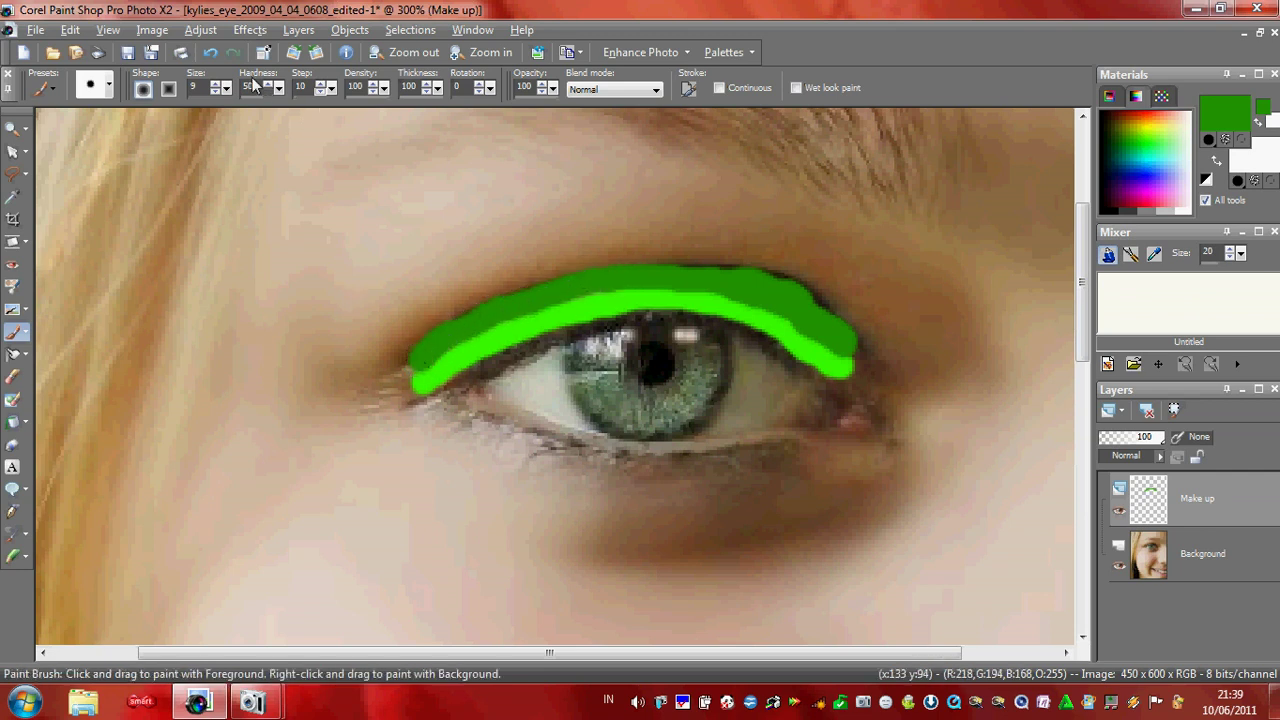
Soften the Make up layer with a Gaussian Blur of radius 5.00 and set its blend mode to Soft Light
{"action": "left_click", "coordinate": [200, 29]}
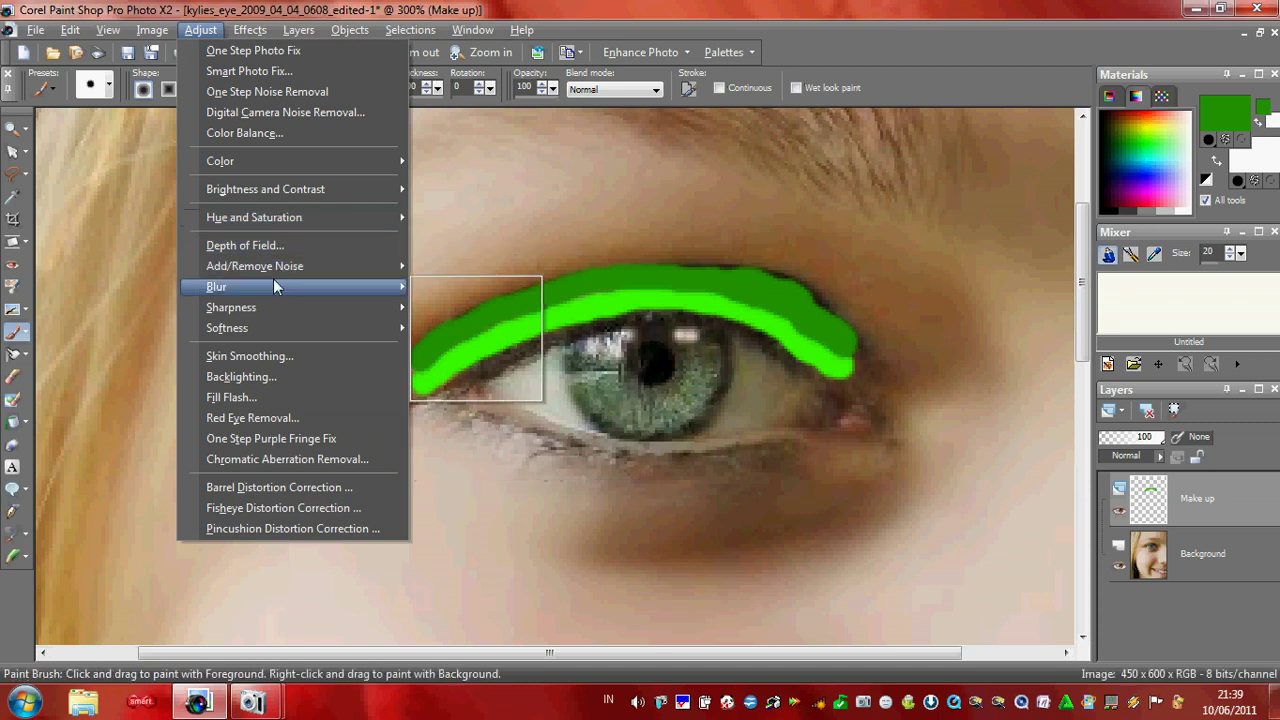
{"action": "mouse_move", "coordinate": [390, 288]}
{"action": "left_click", "coordinate": [470, 349]}
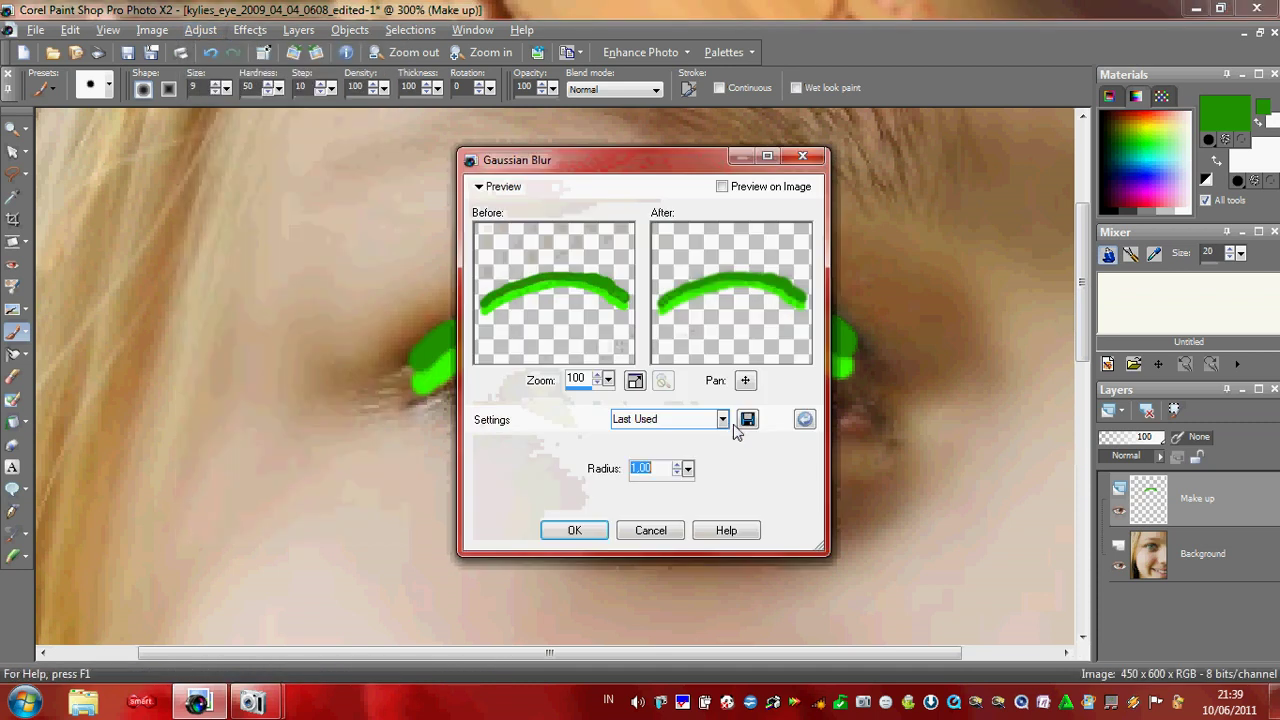
{"action": "left_click_drag", "start_coordinate": [688, 469], "coordinate": [695, 497]}
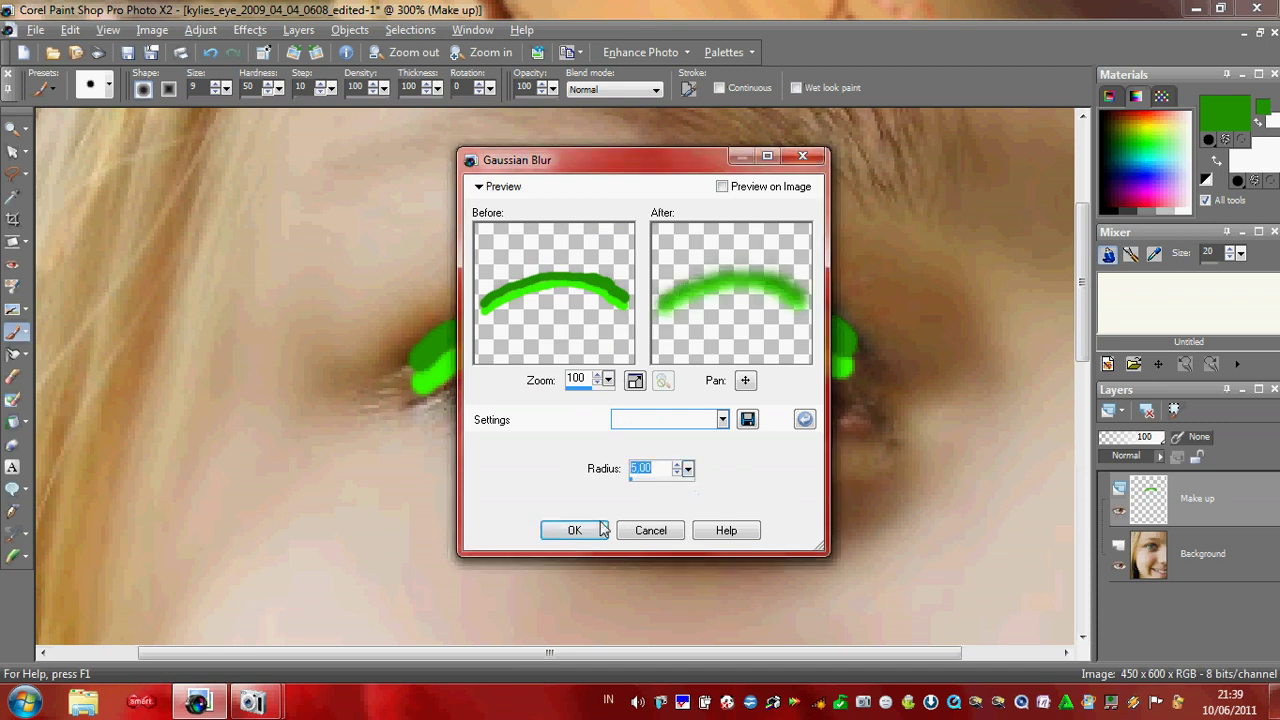
{"action": "left_click", "coordinate": [578, 529]}
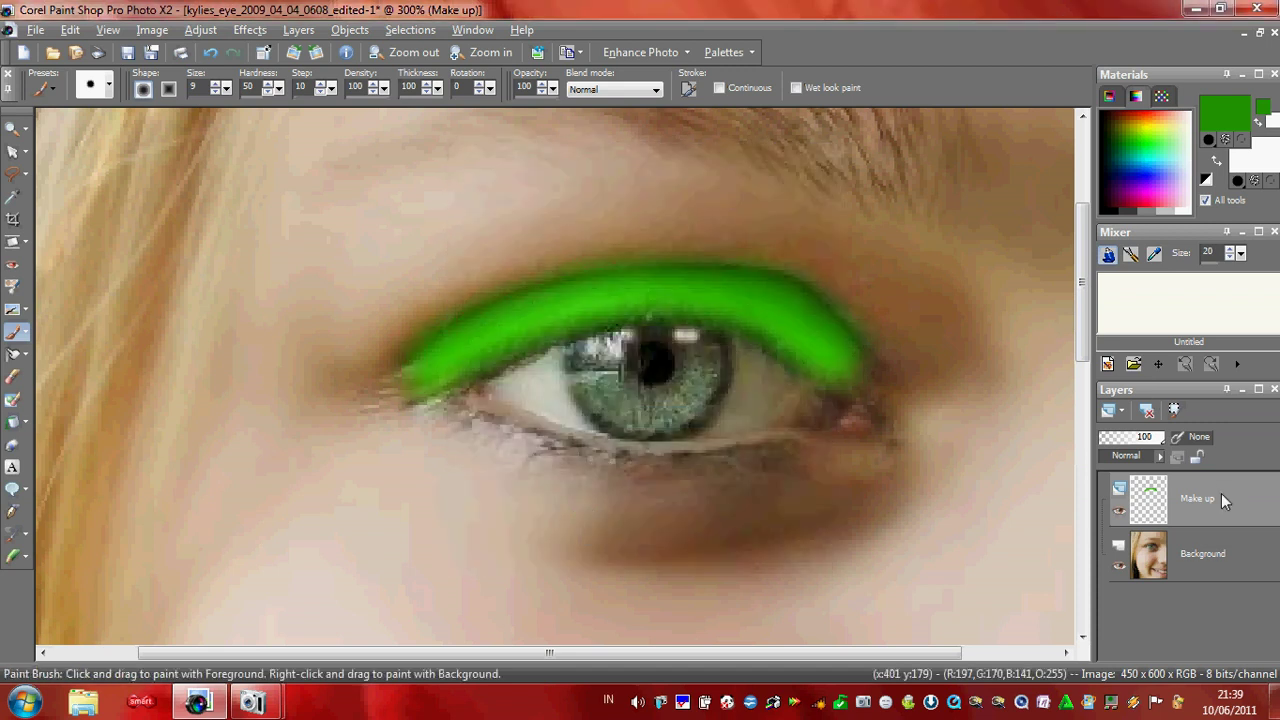
{"action": "left_click", "coordinate": [1161, 457]}
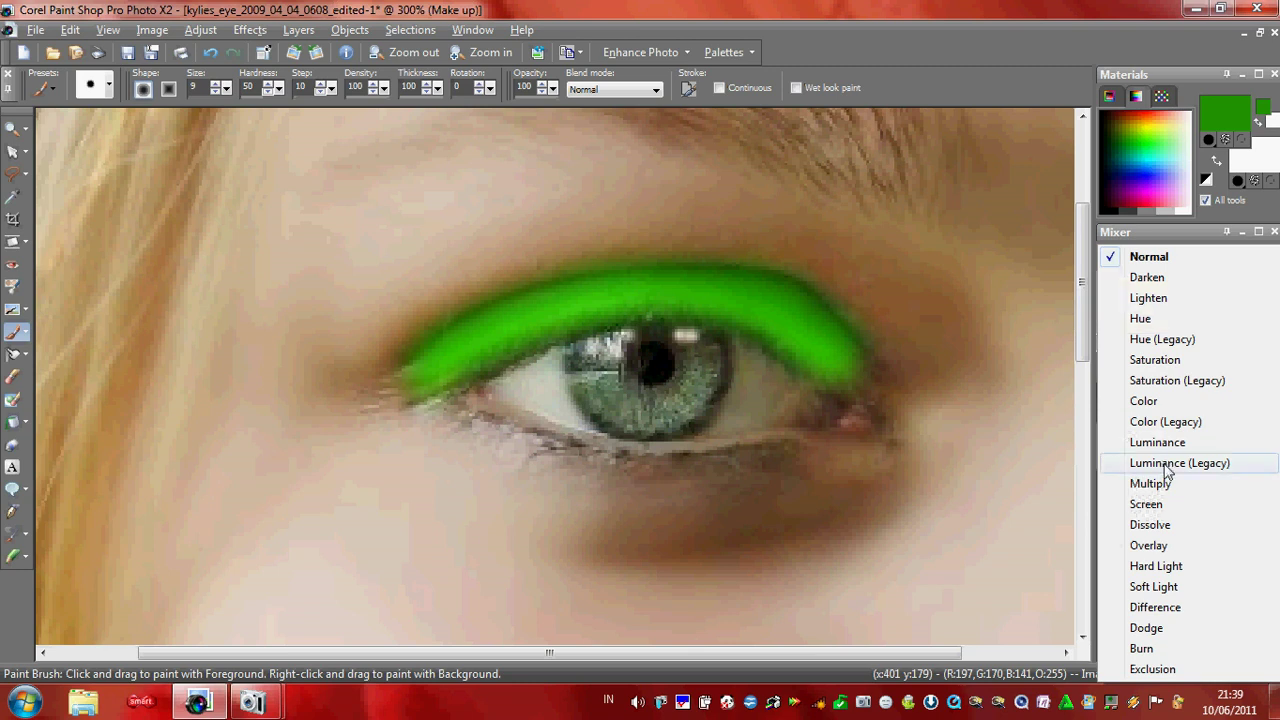
{"action": "left_click", "coordinate": [1154, 586]}
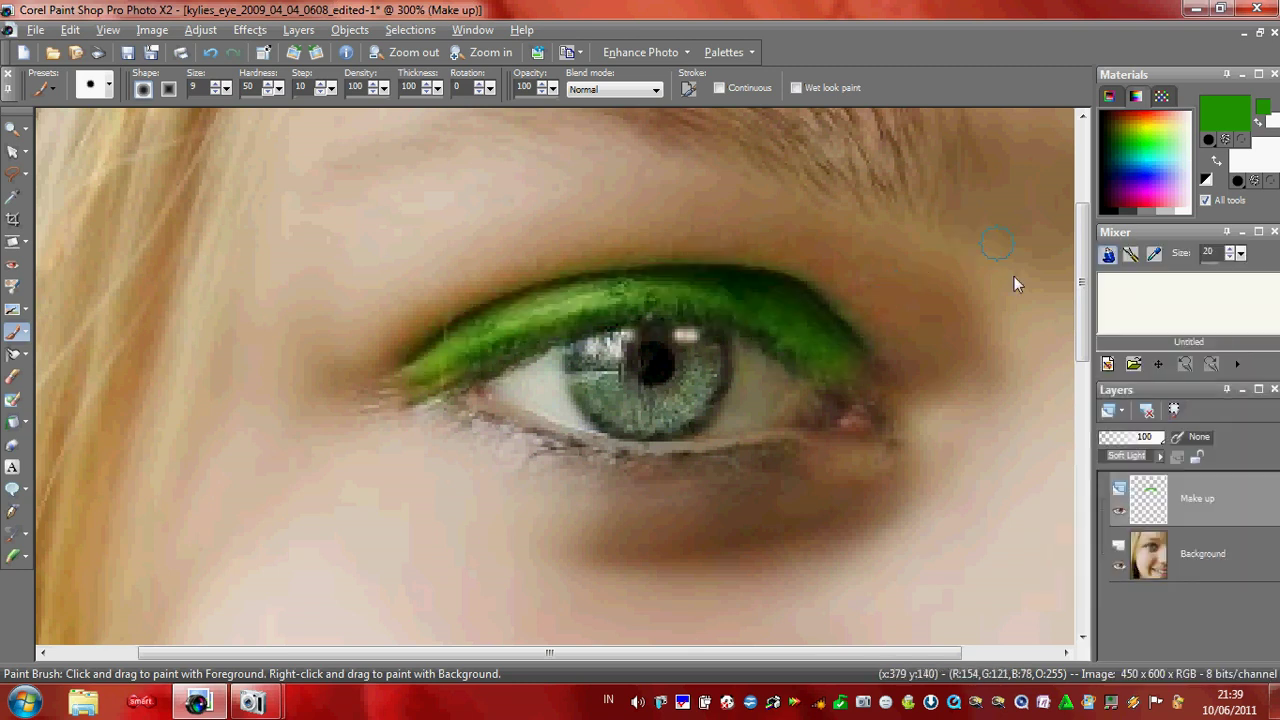
{"action": "left_click_drag", "start_coordinate": [1088, 327], "coordinate": [1088, 357]}
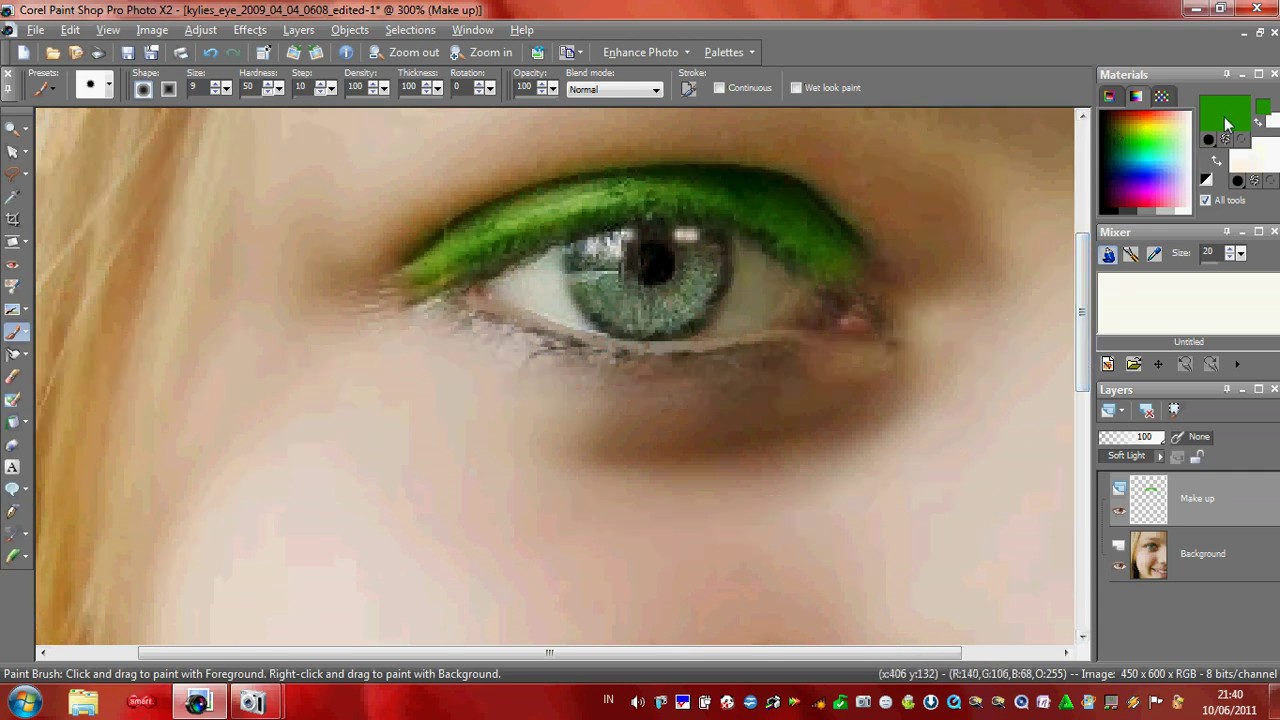
{"action": "left_click", "coordinate": [1228, 128]}
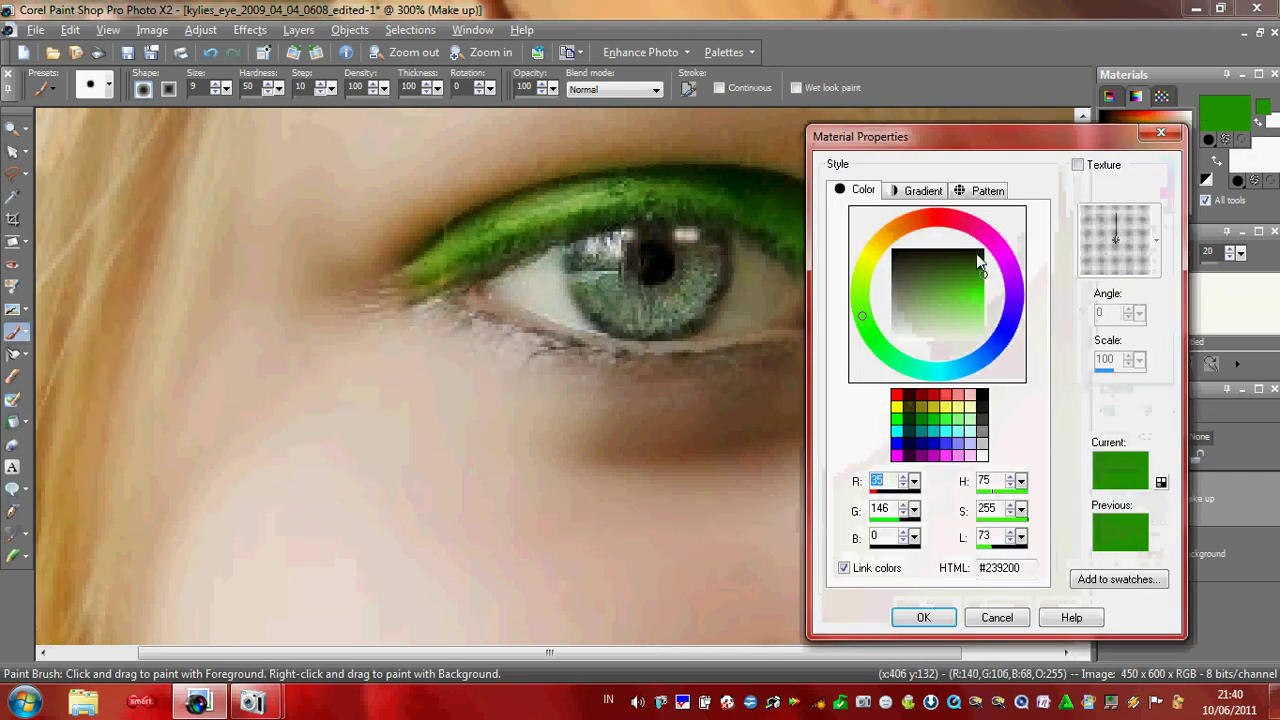
{"action": "left_click", "coordinate": [996, 617]}
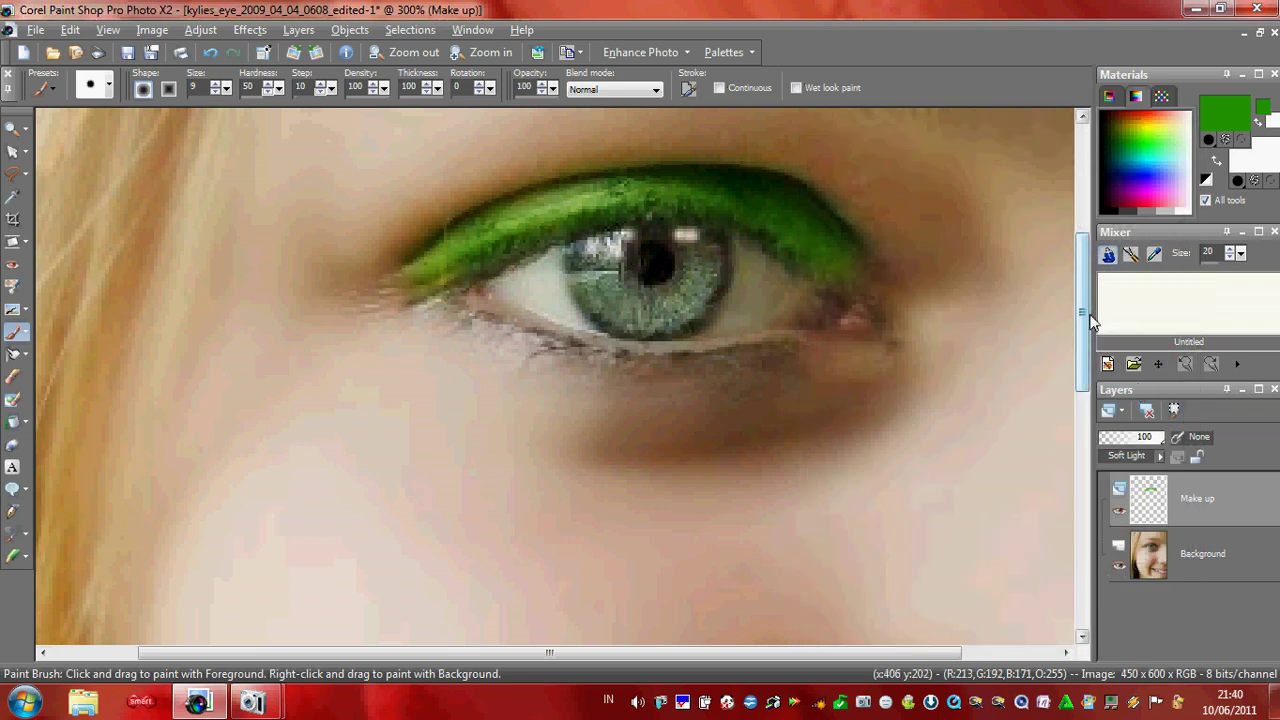
{"action": "left_click", "coordinate": [1243, 500]}
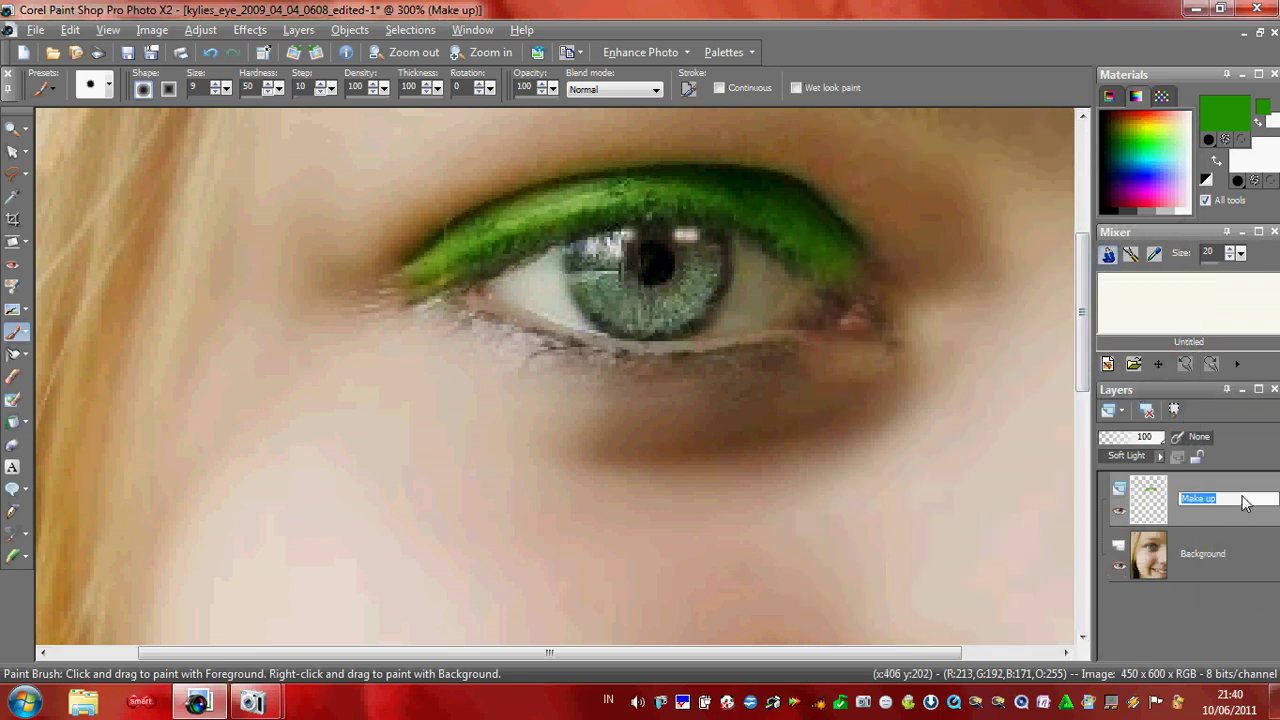
{"action": "right_click", "coordinate": [1222, 480]}
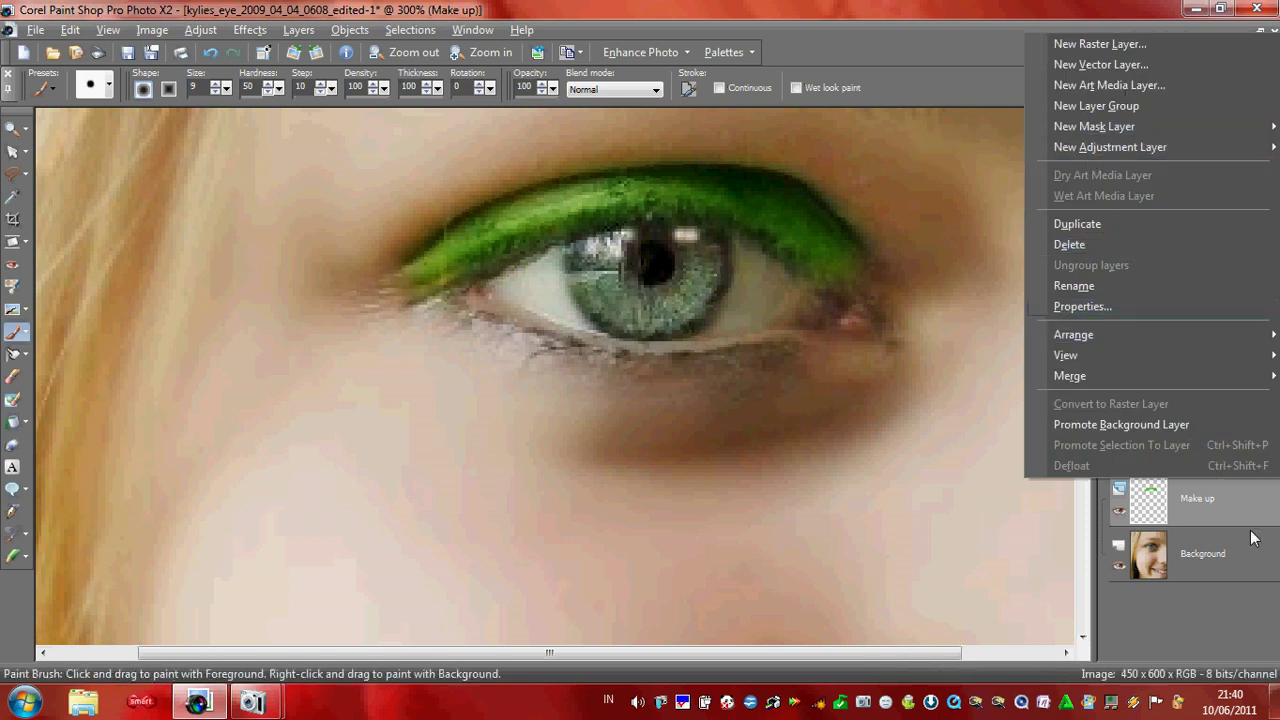
{"action": "left_click", "coordinate": [998, 345]}
Merge all layers so the green eyeshadow becomes part of the background
{"action": "left_click", "coordinate": [298, 29]}
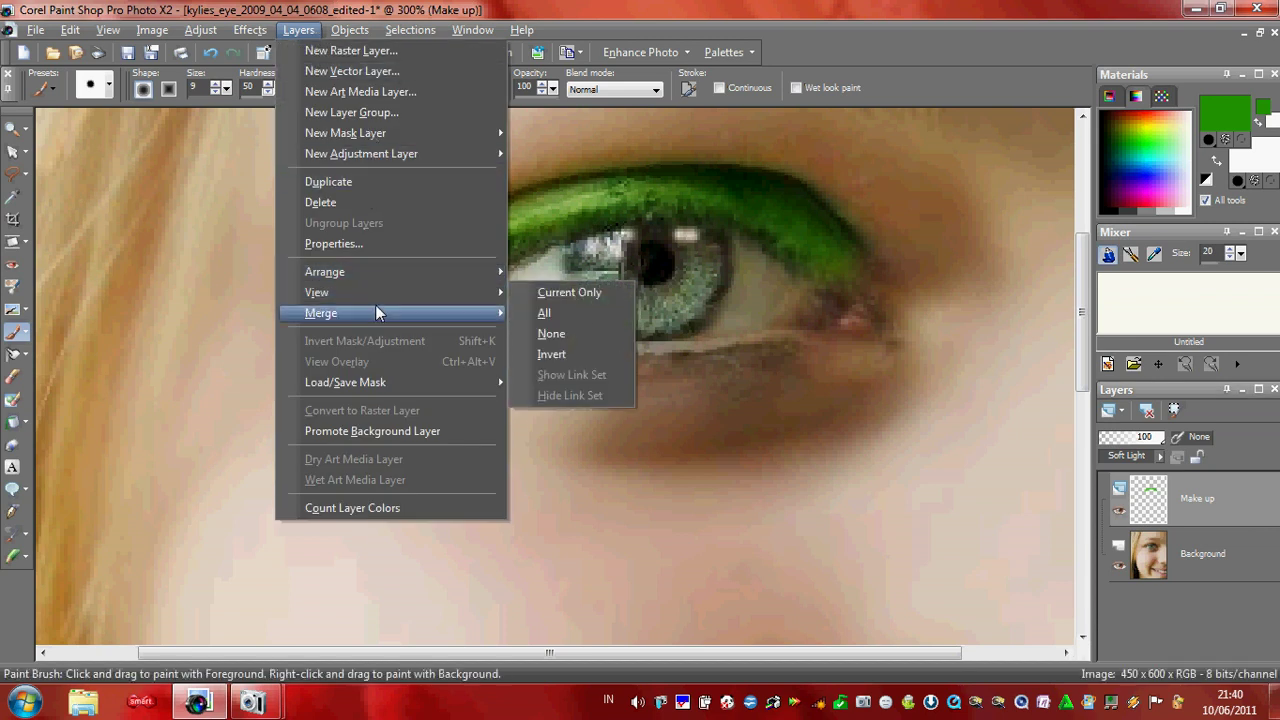
{"action": "mouse_move", "coordinate": [380, 313]}
{"action": "left_click", "coordinate": [560, 313]}
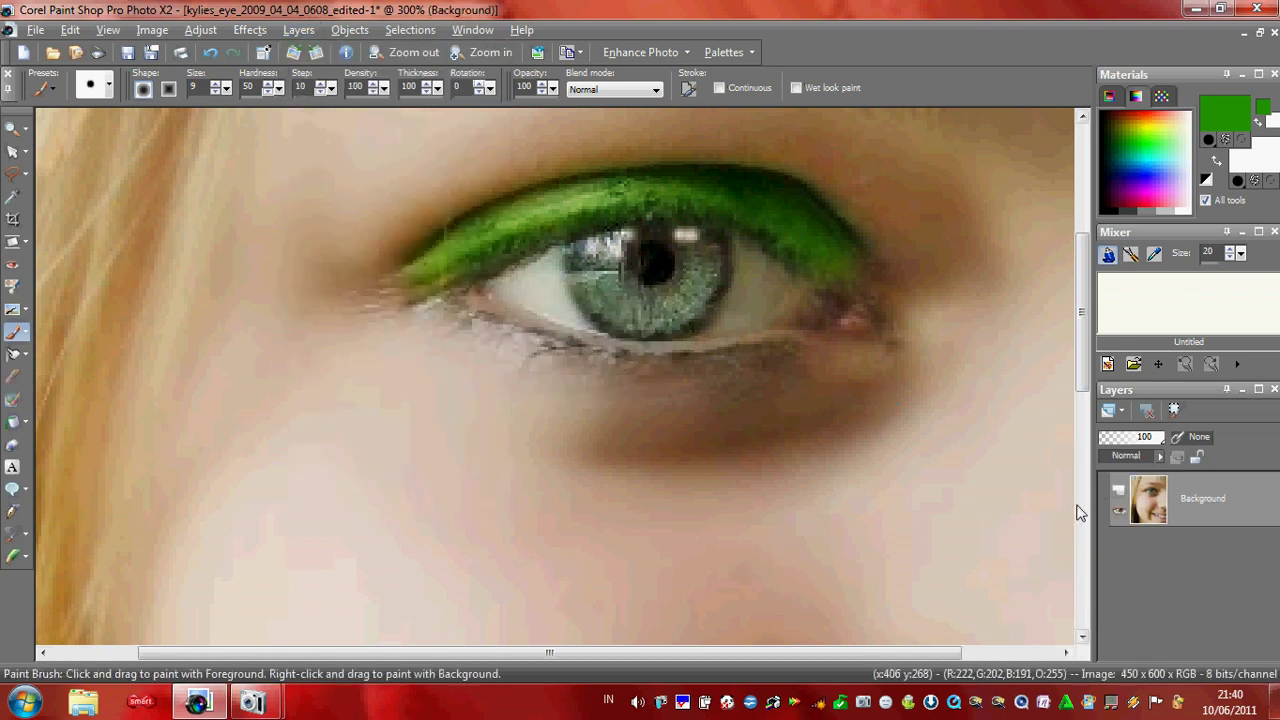
Add a new raster layer with default settings above the merged background and enlarge the view of the eye to 400%
{"action": "right_click", "coordinate": [1210, 542]}
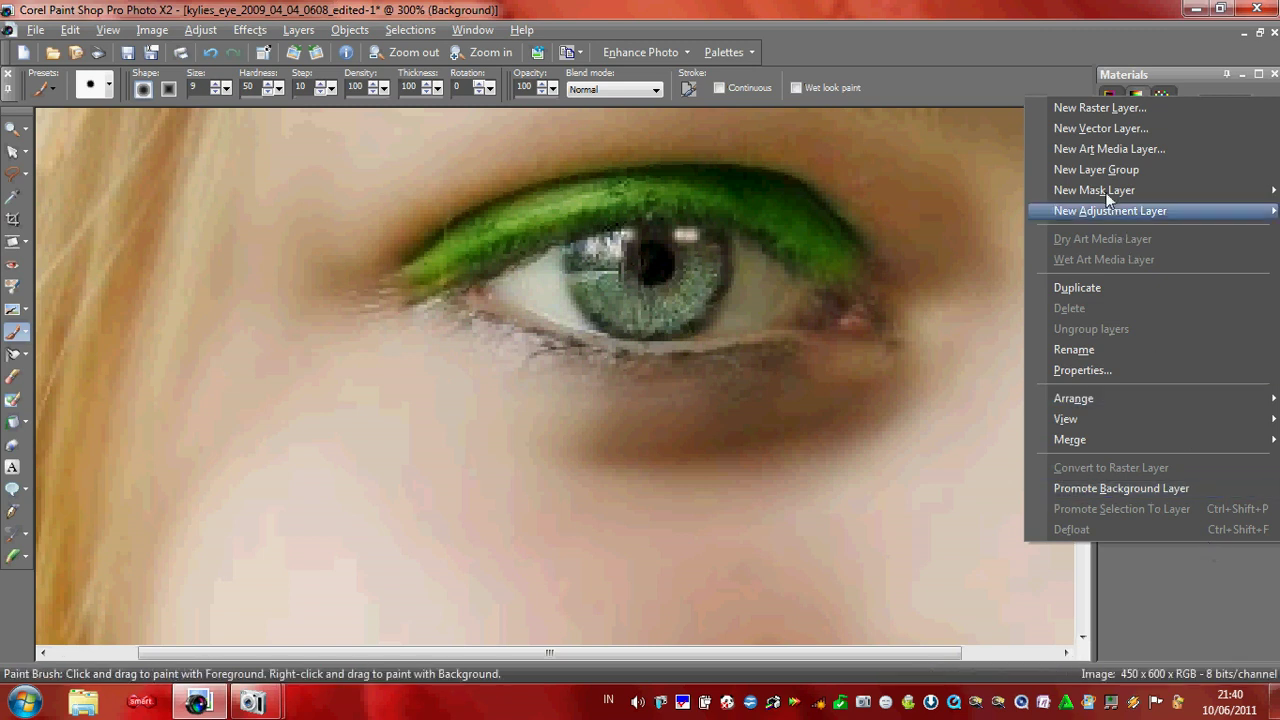
{"action": "left_click", "coordinate": [1100, 107]}
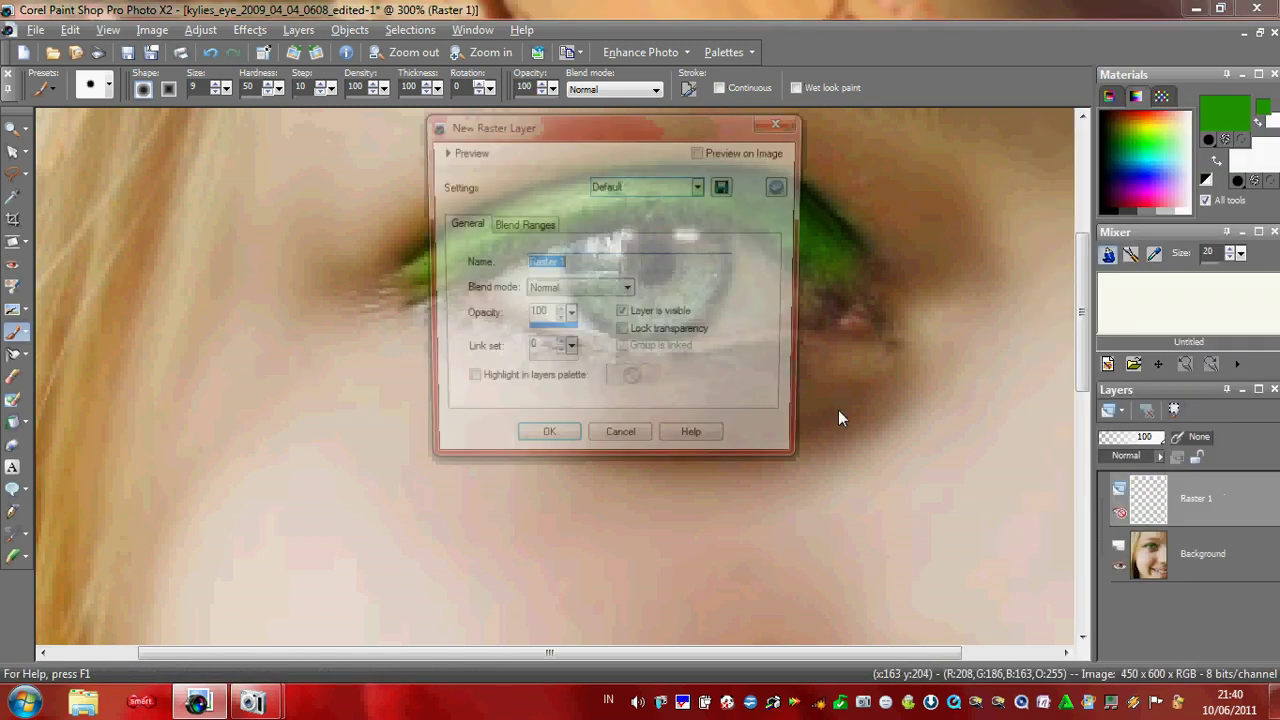
{"action": "left_click", "coordinate": [547, 445]}
{"action": "left_click_drag", "start_coordinate": [1085, 360], "coordinate": [1053, 268]}
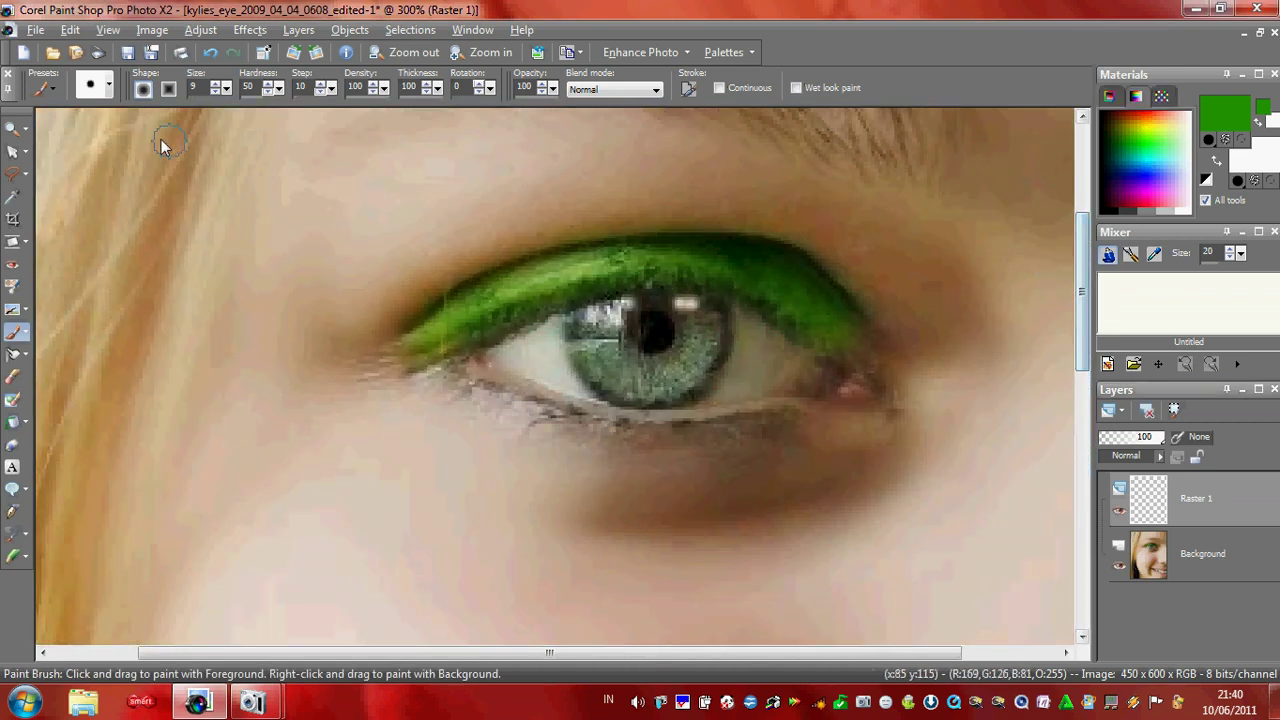
{"action": "left_click", "coordinate": [15, 128]}
{"action": "left_click", "coordinate": [627, 382]}
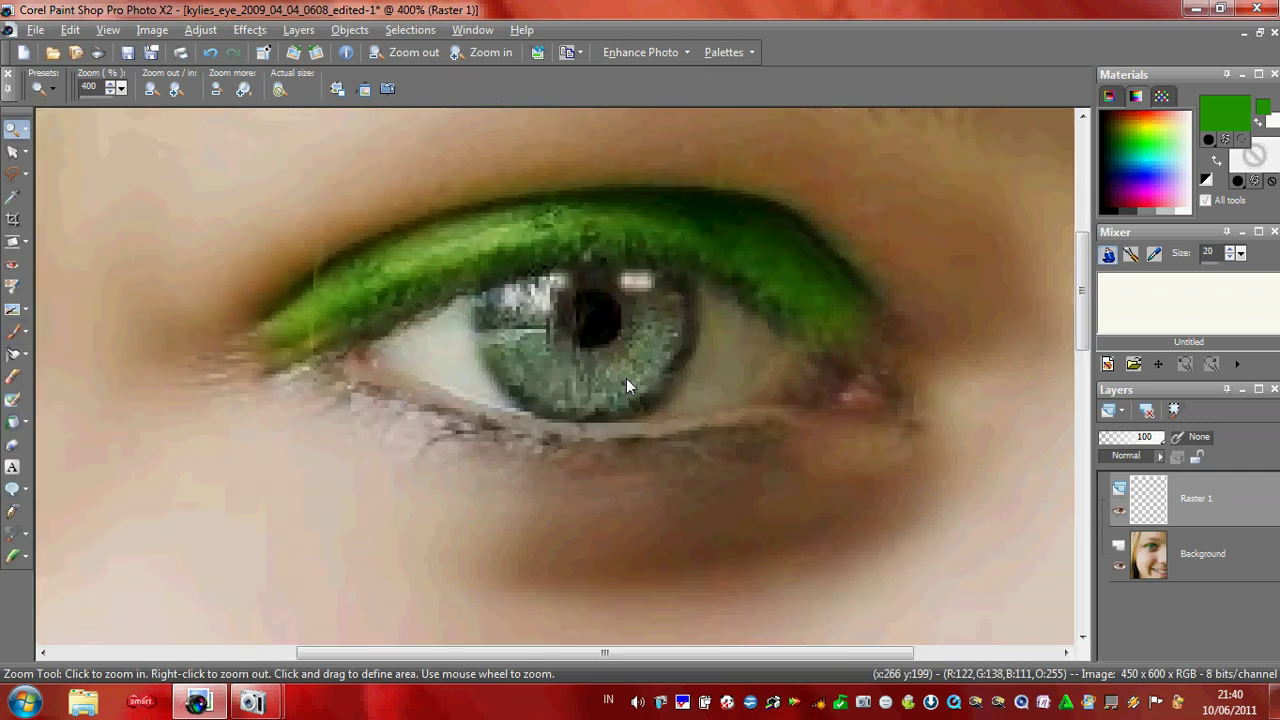
Set the foreground colour to bright pink, about #ff0fa7, and paint over the iris and pupil with the size 9 Paint Brush on Raster 1
{"action": "left_click", "coordinate": [626, 380]}
{"action": "left_click", "coordinate": [406, 312]}
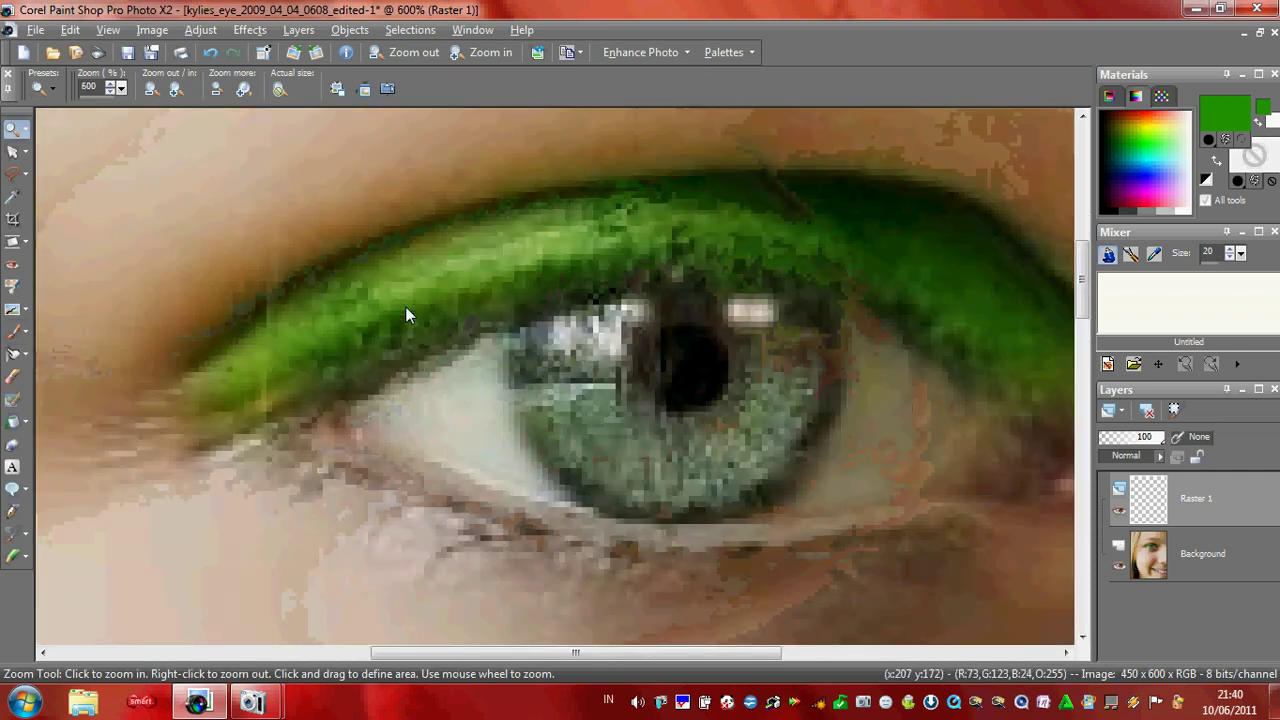
{"action": "left_click", "coordinate": [14, 338]}
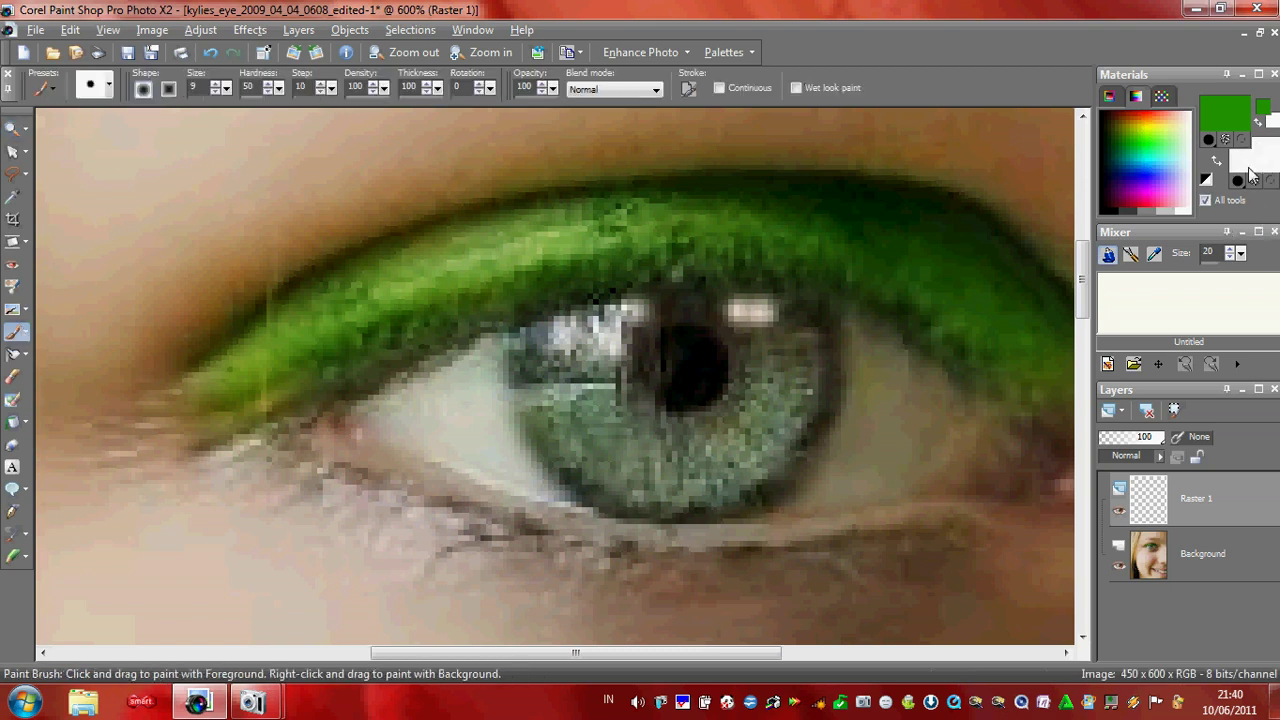
{"action": "left_click", "coordinate": [1237, 122]}
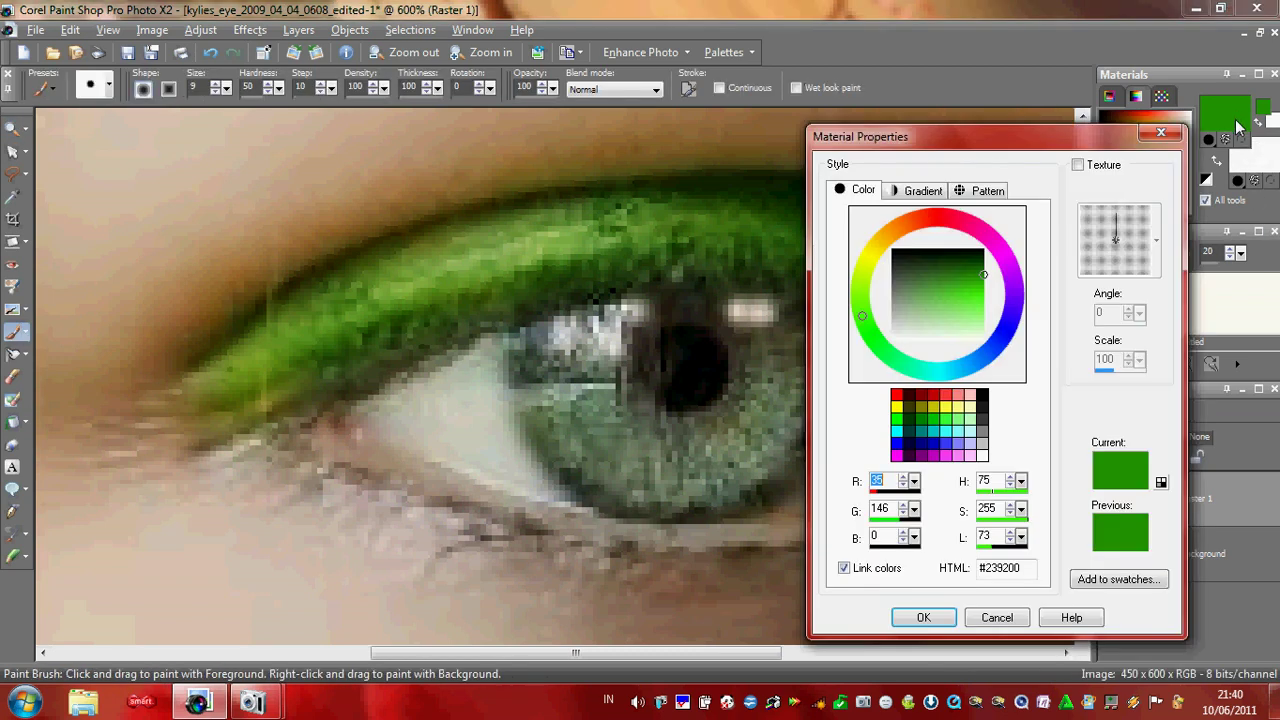
{"action": "left_click", "coordinate": [988, 237]}
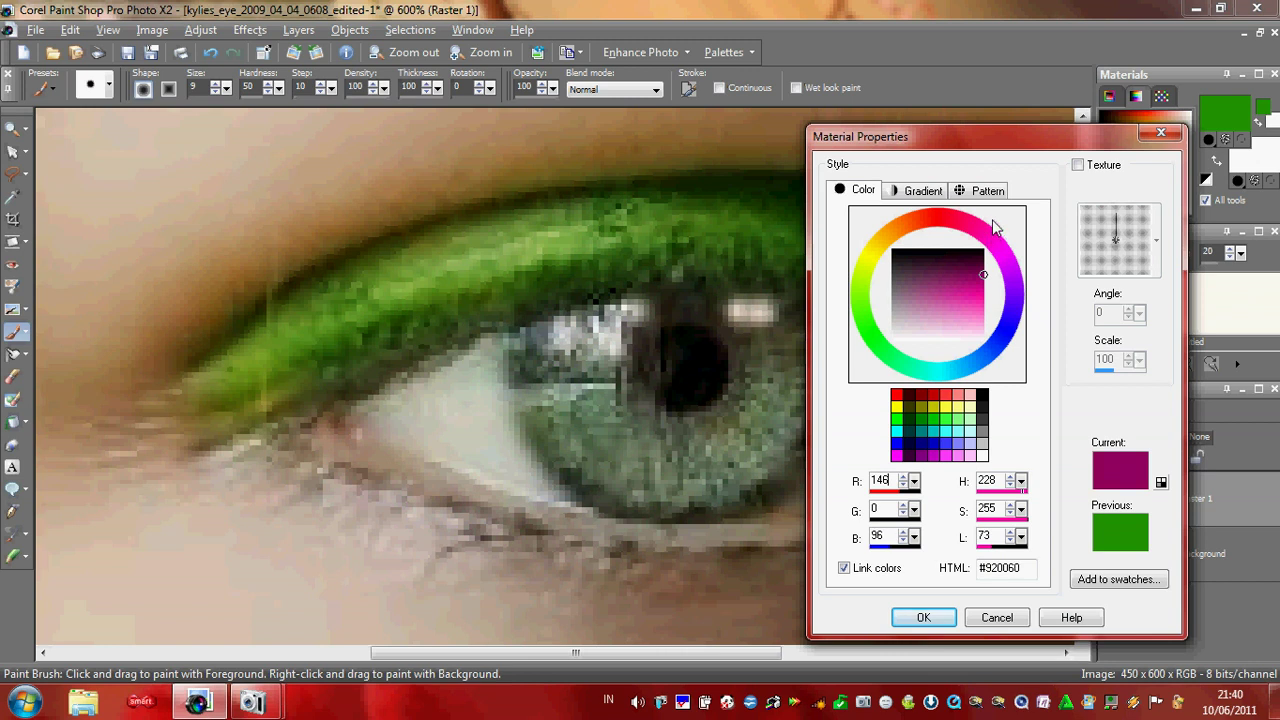
{"action": "left_click_drag", "start_coordinate": [962, 307], "coordinate": [978, 298]}
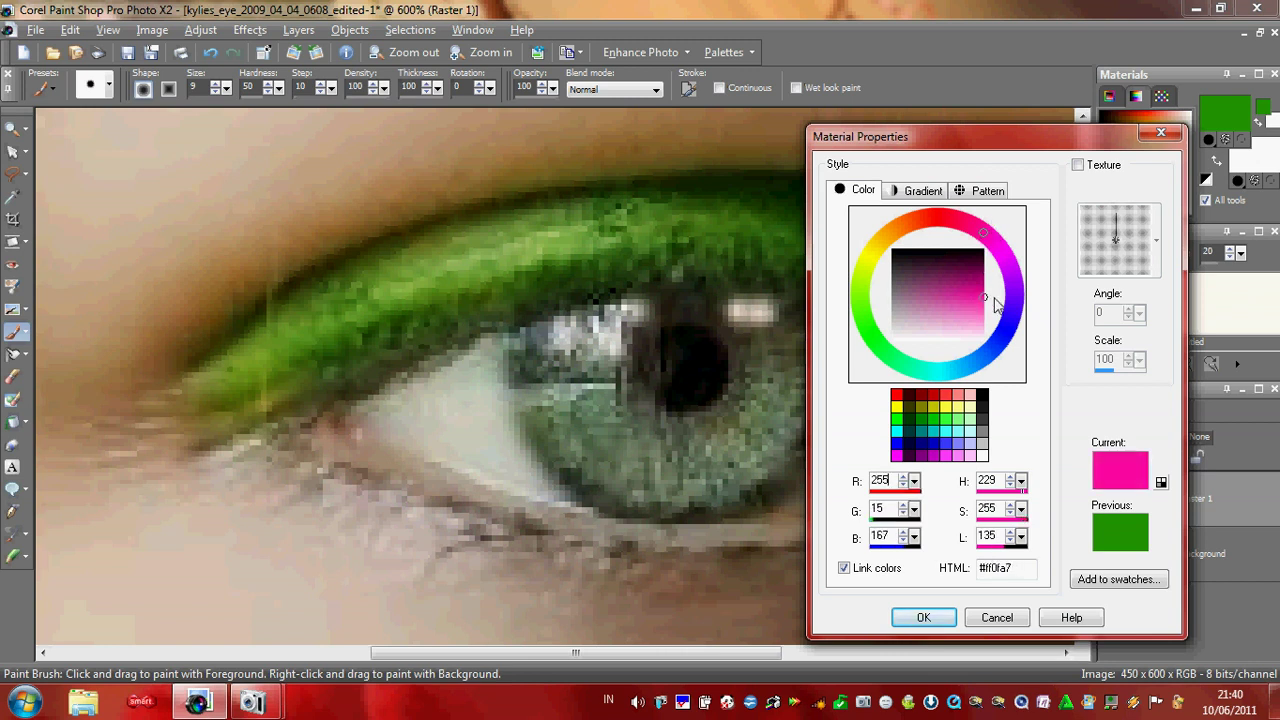
{"action": "left_click", "coordinate": [923, 617]}
{"action": "left_click", "coordinate": [592, 398]}
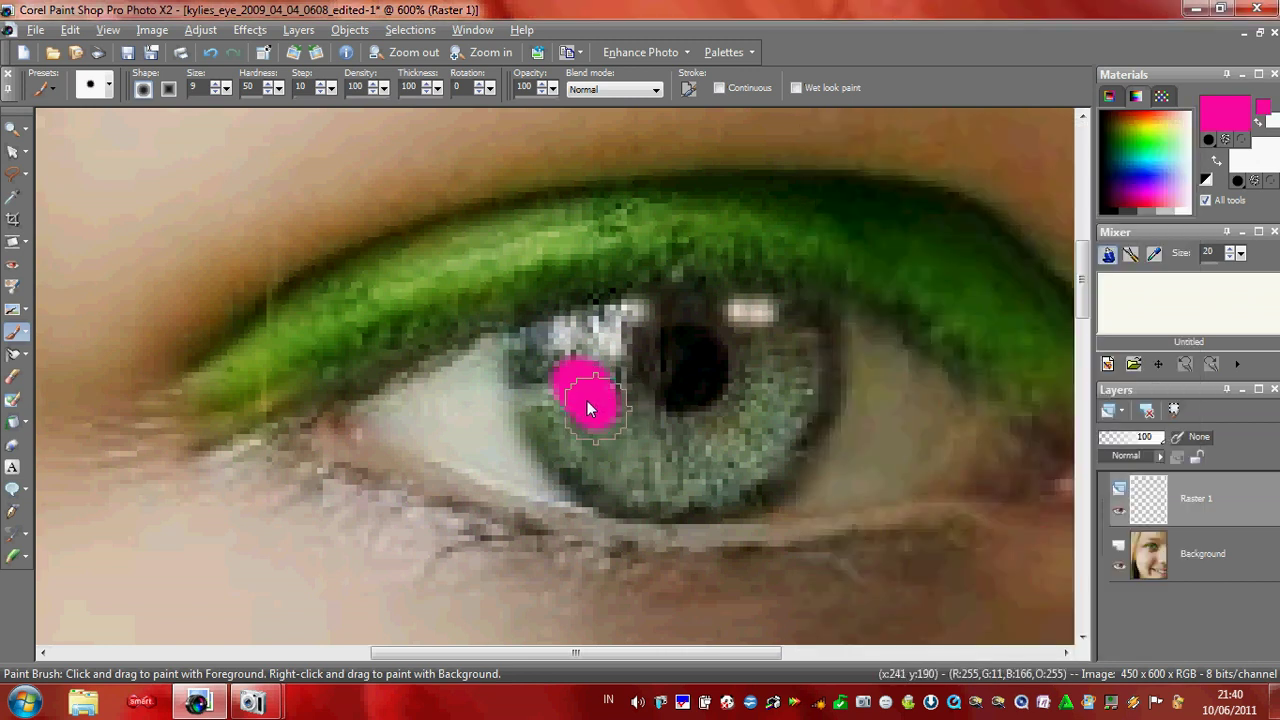
{"action": "mouse_move", "coordinate": [641, 476]}
{"action": "left_mouse_down"}
{"action": "mouse_move", "coordinate": [679, 485]}
{"action": "mouse_move", "coordinate": [737, 461]}
{"action": "mouse_move", "coordinate": [783, 405]}
{"action": "left_mouse_up"}
{"action": "mouse_move", "coordinate": [787, 360]}
{"action": "left_mouse_down"}
{"action": "mouse_move", "coordinate": [714, 317]}
{"action": "mouse_move", "coordinate": [619, 339]}
{"action": "mouse_move", "coordinate": [605, 393]}
{"action": "mouse_move", "coordinate": [604, 360]}
{"action": "mouse_move", "coordinate": [655, 411]}
{"action": "mouse_move", "coordinate": [707, 417]}
{"action": "mouse_move", "coordinate": [669, 411]}
{"action": "mouse_move", "coordinate": [647, 435]}
{"action": "mouse_move", "coordinate": [627, 389]}
{"action": "mouse_move", "coordinate": [601, 409]}
{"action": "mouse_move", "coordinate": [668, 432]}
{"action": "mouse_move", "coordinate": [682, 342]}
{"action": "left_mouse_up"}
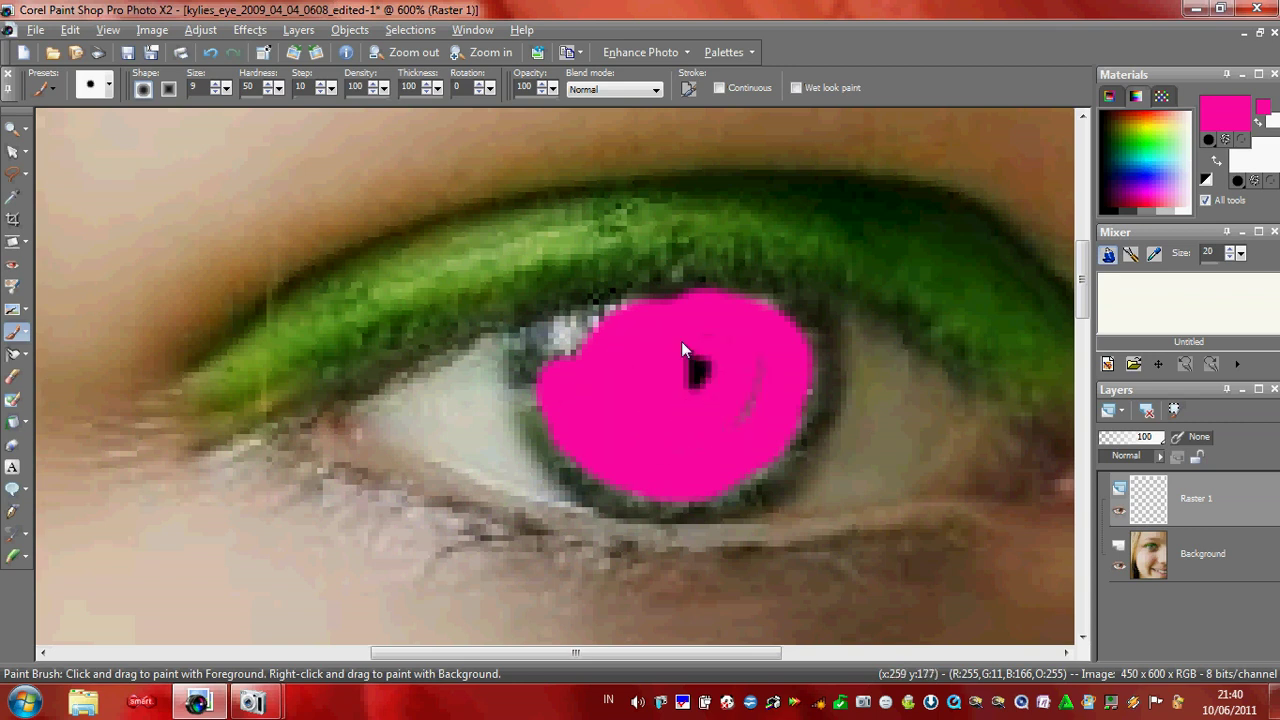
Set the foreground colour to light pink and paint highlights at the iris's upper left, centre and upper right with a size 4 brush
{"action": "left_click", "coordinate": [1222, 119]}
{"action": "left_click_drag", "start_coordinate": [978, 312], "coordinate": [979, 316]}
{"action": "left_click", "coordinate": [923, 617]}
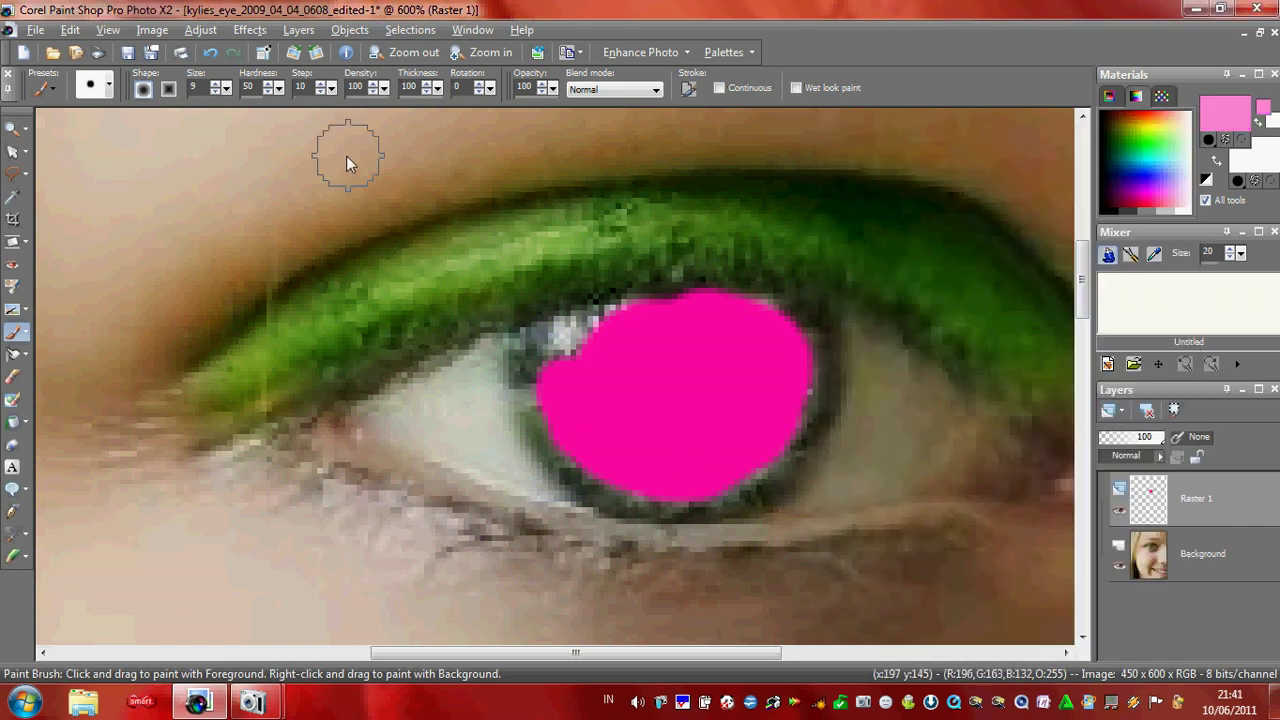
{"action": "left_click", "coordinate": [218, 95]}
{"action": "left_click", "coordinate": [218, 95]}
{"action": "left_click", "coordinate": [218, 95]}
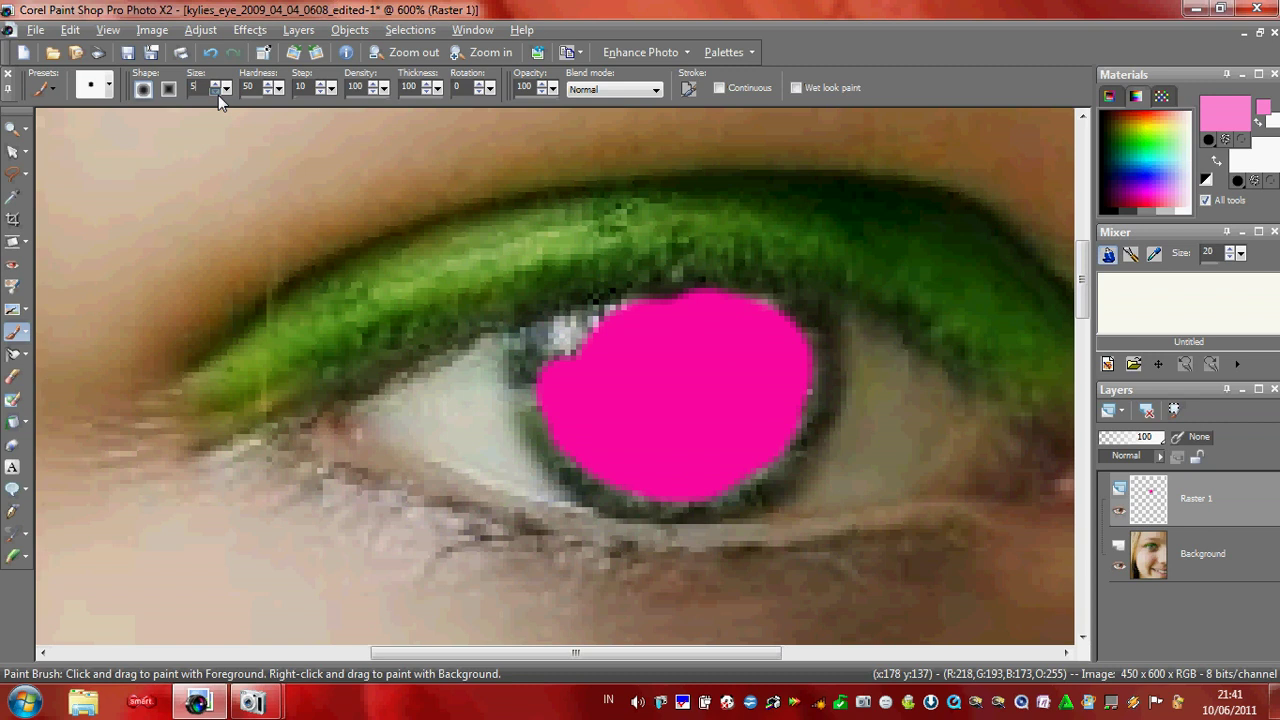
{"action": "left_click_drag", "start_coordinate": [565, 355], "coordinate": [563, 347]}
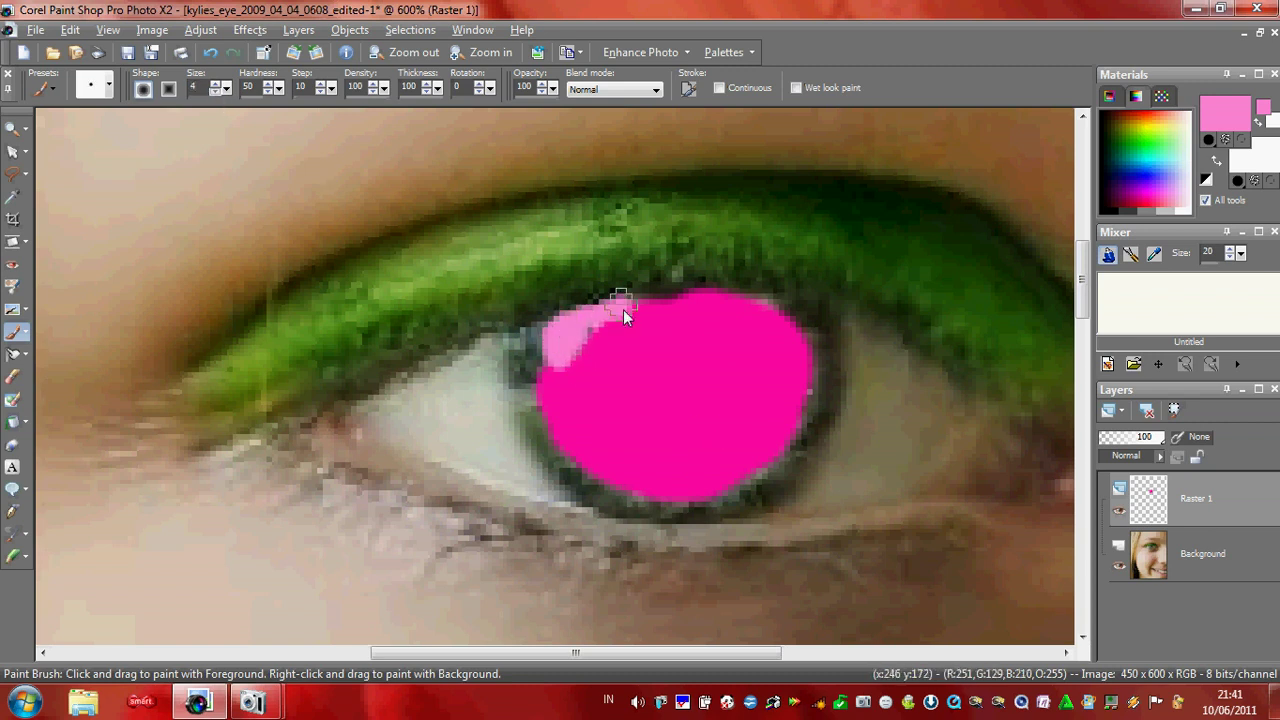
{"action": "left_click", "coordinate": [674, 377]}
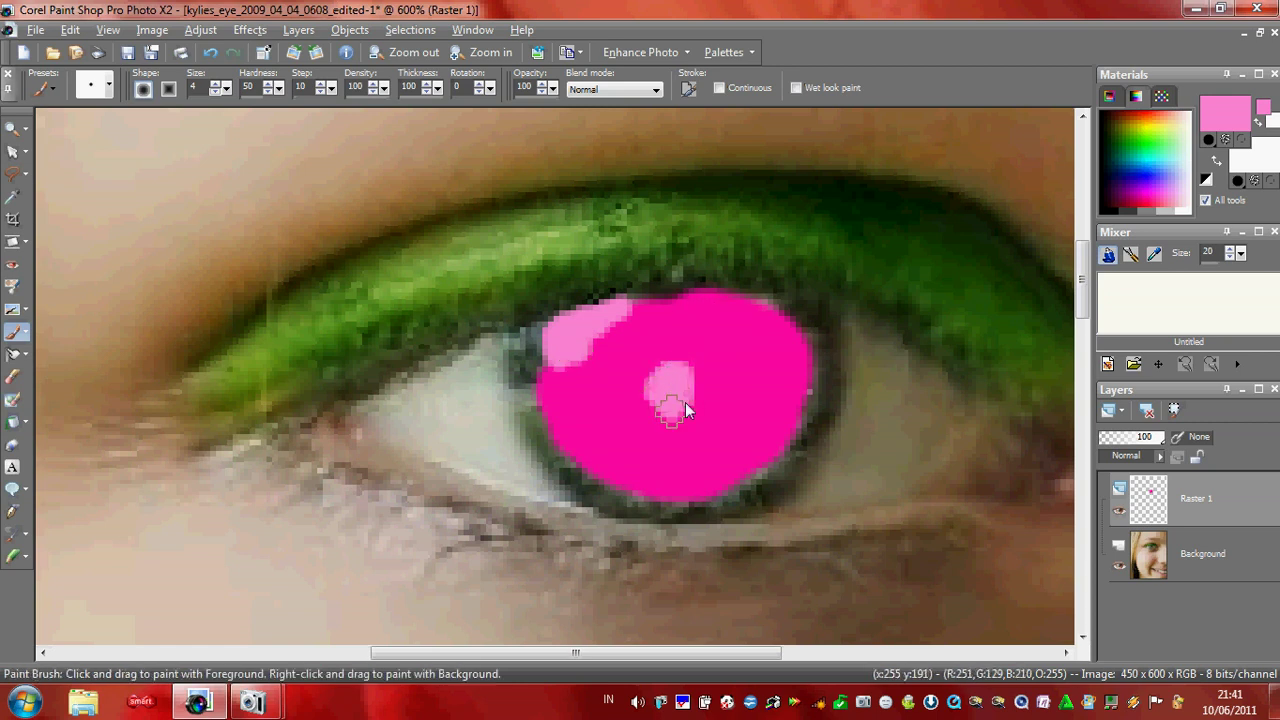
{"action": "left_click", "coordinate": [714, 303]}
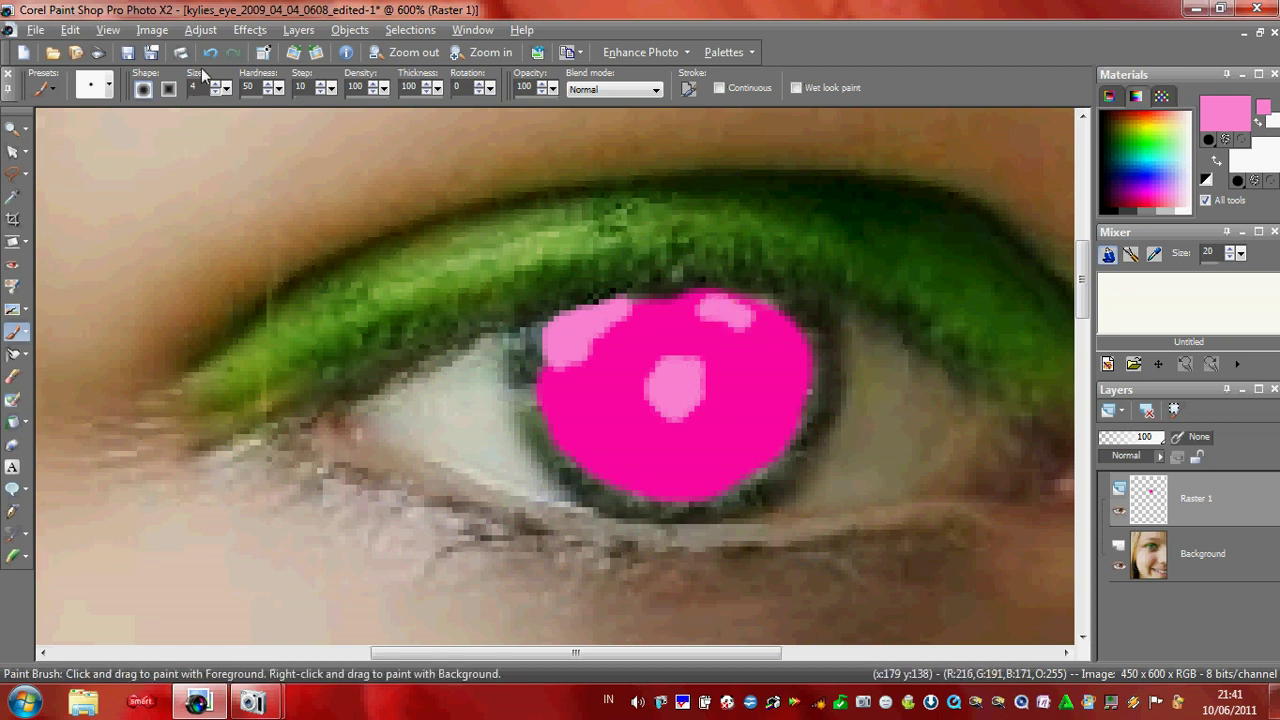
Soften the painted pink iris on Raster 1 with a Gaussian Blur of radius 3.00
{"action": "left_click", "coordinate": [196, 32]}
{"action": "mouse_move", "coordinate": [238, 288]}
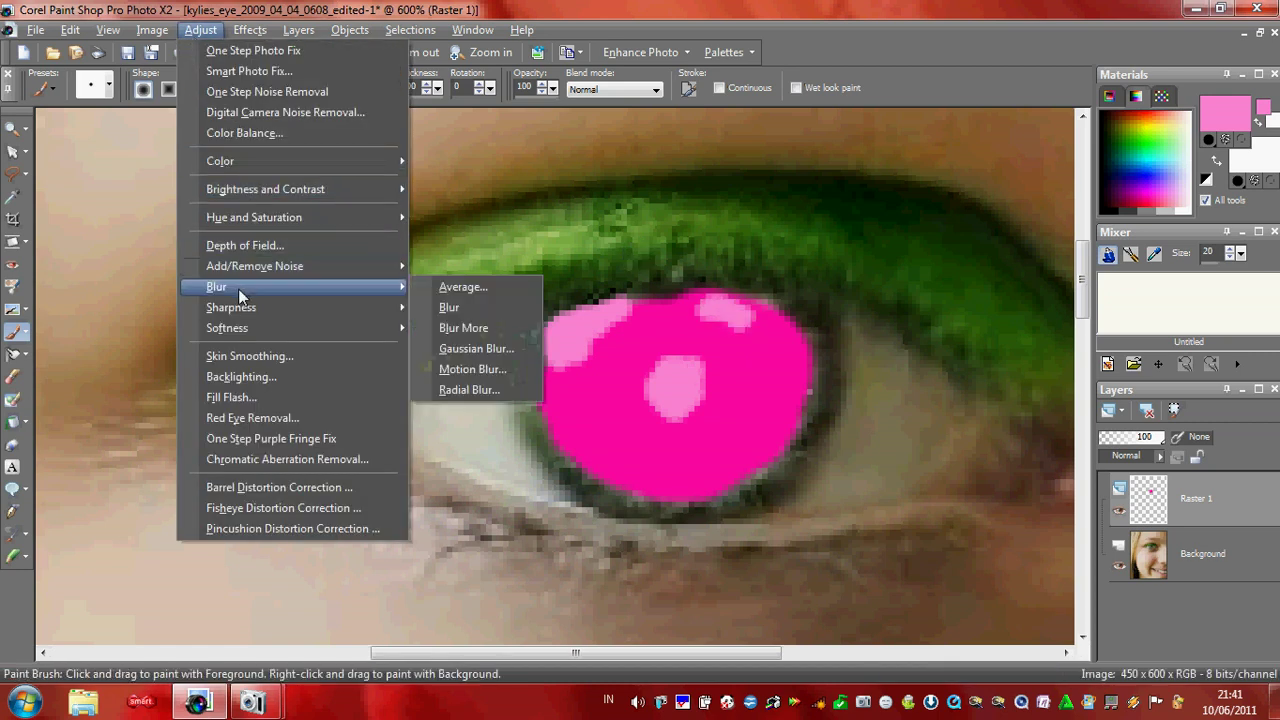
{"action": "left_click", "coordinate": [498, 353]}
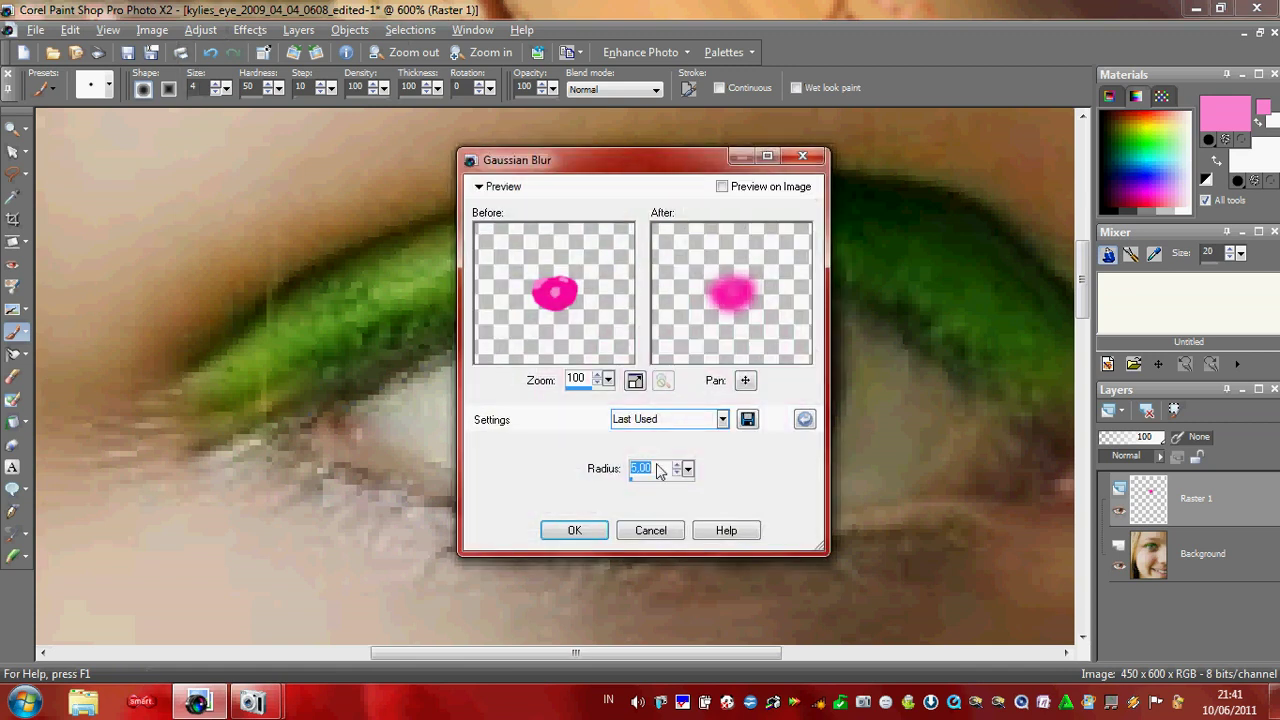
{"action": "left_click_drag", "start_coordinate": [687, 478], "coordinate": [683, 492]}
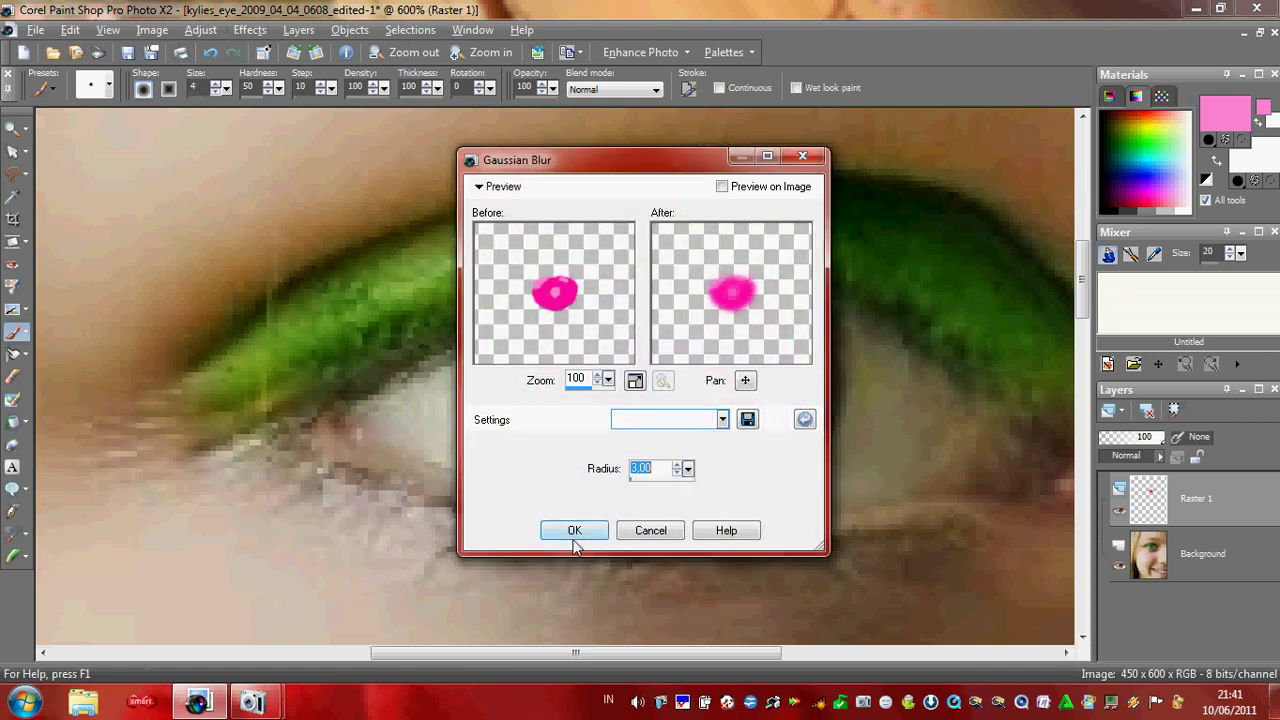
{"action": "left_click", "coordinate": [572, 537]}
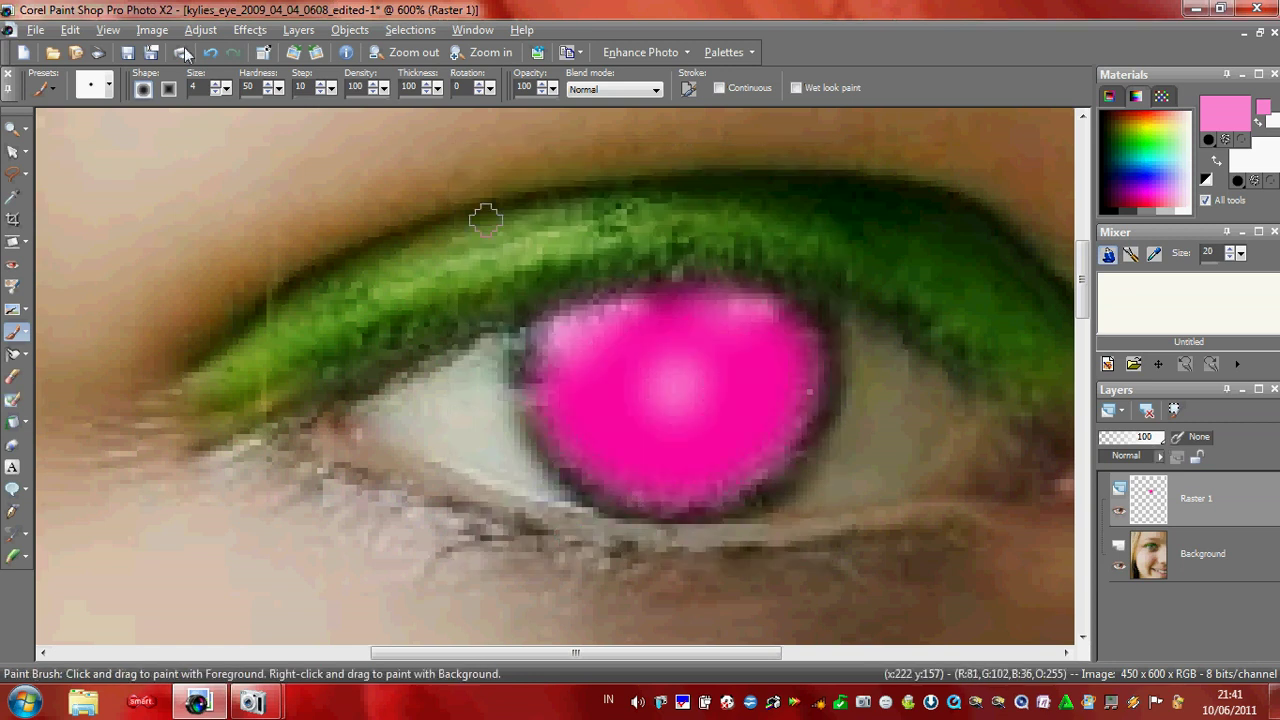
Blur the Raster 1 layer a second time with Gaussian Blur radius 3.00 and set its blend mode to Soft Light
{"action": "left_click", "coordinate": [152, 29]}
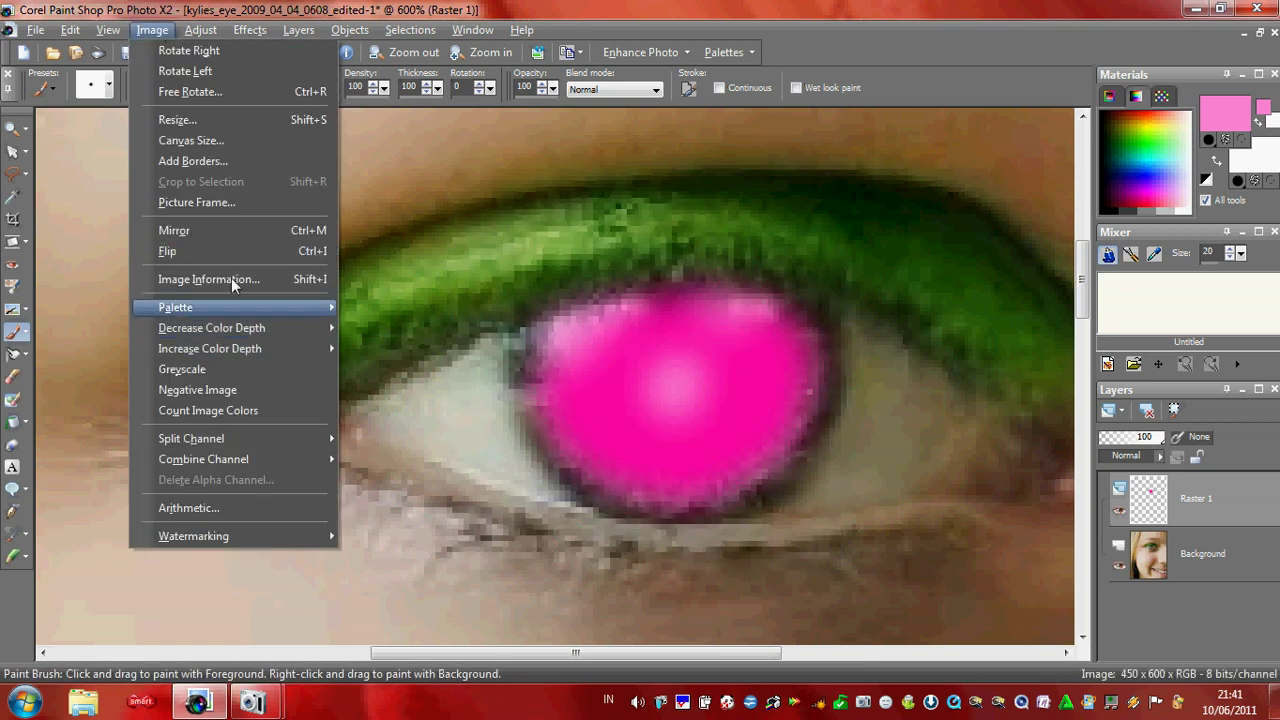
{"action": "left_click", "coordinate": [200, 29]}
{"action": "mouse_move", "coordinate": [245, 287]}
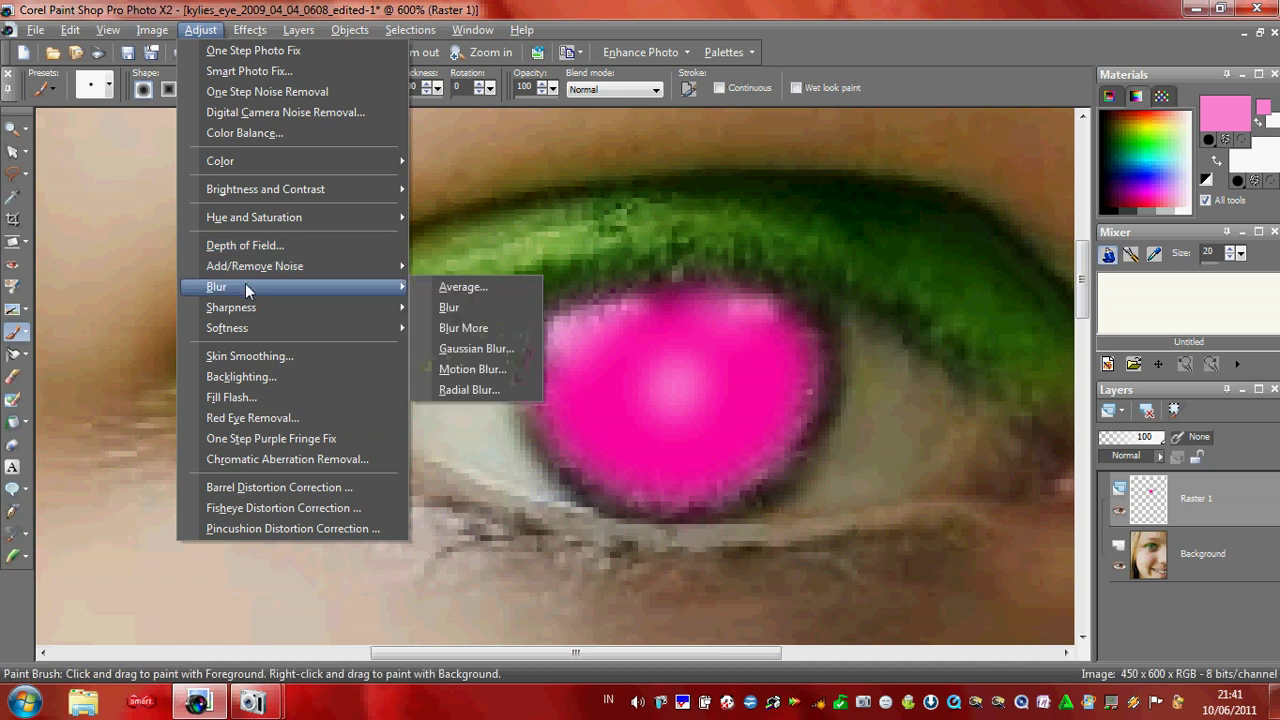
{"action": "left_click", "coordinate": [483, 347]}
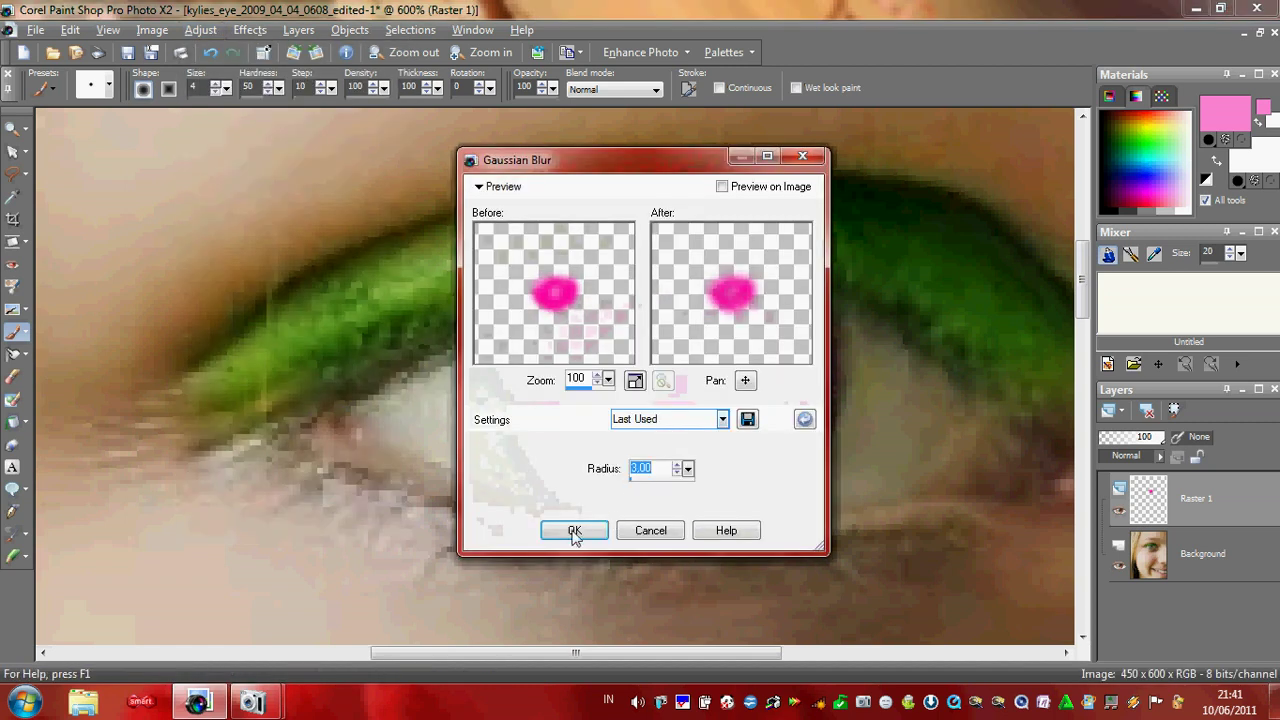
{"action": "left_click", "coordinate": [574, 532]}
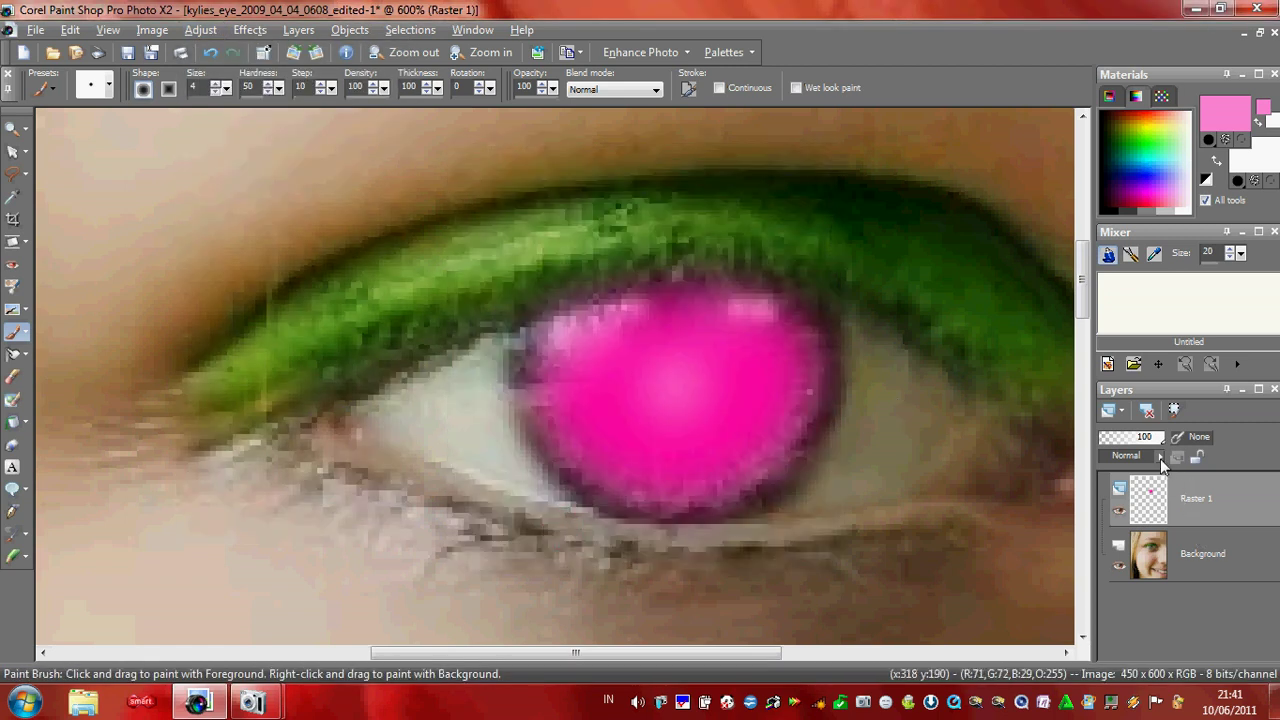
{"action": "left_click", "coordinate": [1162, 464]}
{"action": "left_click", "coordinate": [1161, 587]}
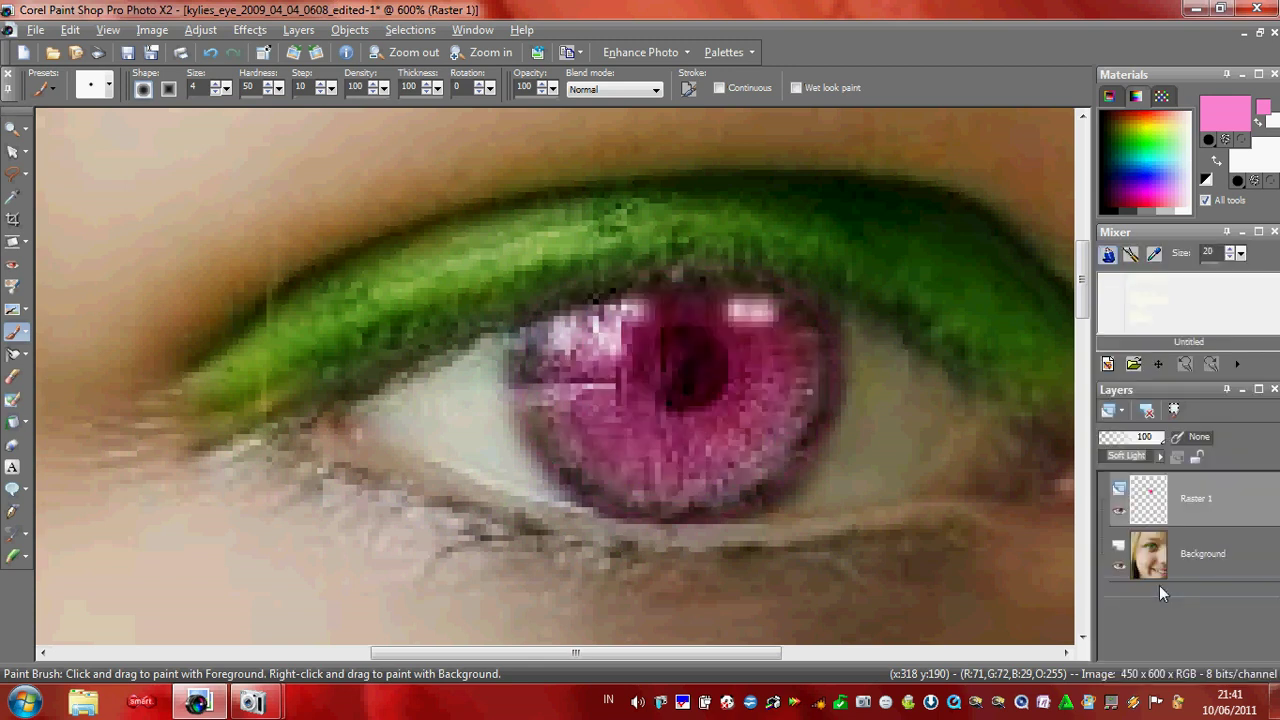
Examine how the pink iris and green eyeshadow look together in the portrait at 100% zoom
{"action": "mouse_move", "coordinate": [1085, 312]}
{"action": "left_mouse_down"}
{"action": "mouse_move", "coordinate": [1085, 359]}
{"action": "mouse_move", "coordinate": [1085, 334]}
{"action": "left_mouse_up"}
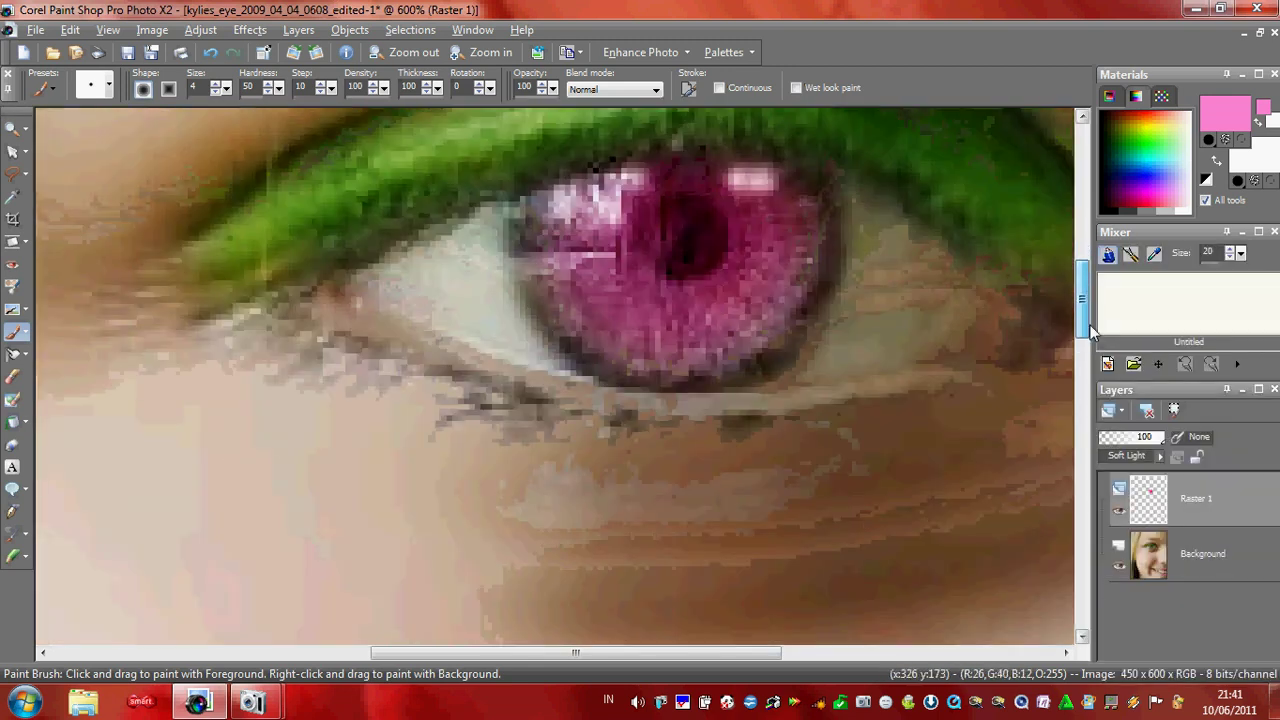
{"action": "left_click", "coordinate": [14, 131]}
{"action": "right_click", "coordinate": [397, 318]}
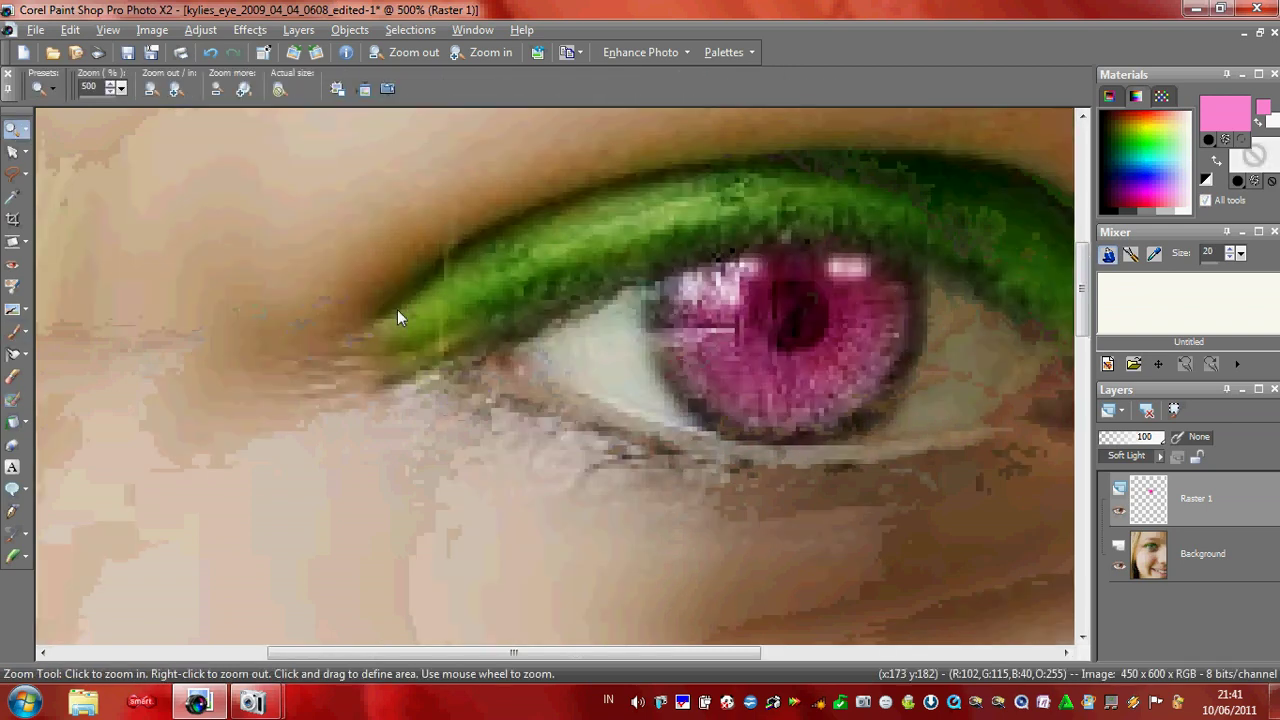
{"action": "right_click", "coordinate": [397, 318]}
{"action": "right_click", "coordinate": [397, 311]}
{"action": "right_click", "coordinate": [397, 311]}
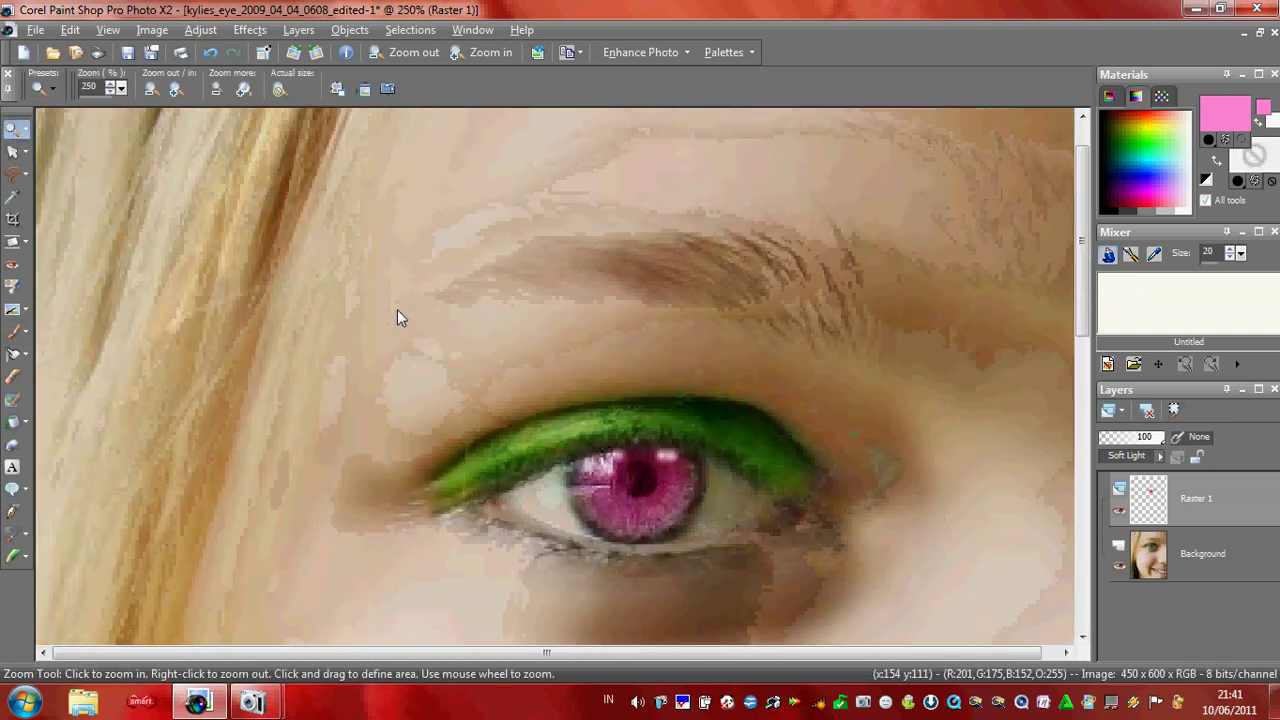
{"action": "right_click", "coordinate": [397, 311]}
{"action": "right_click", "coordinate": [397, 311]}
{"action": "right_click", "coordinate": [397, 311]}
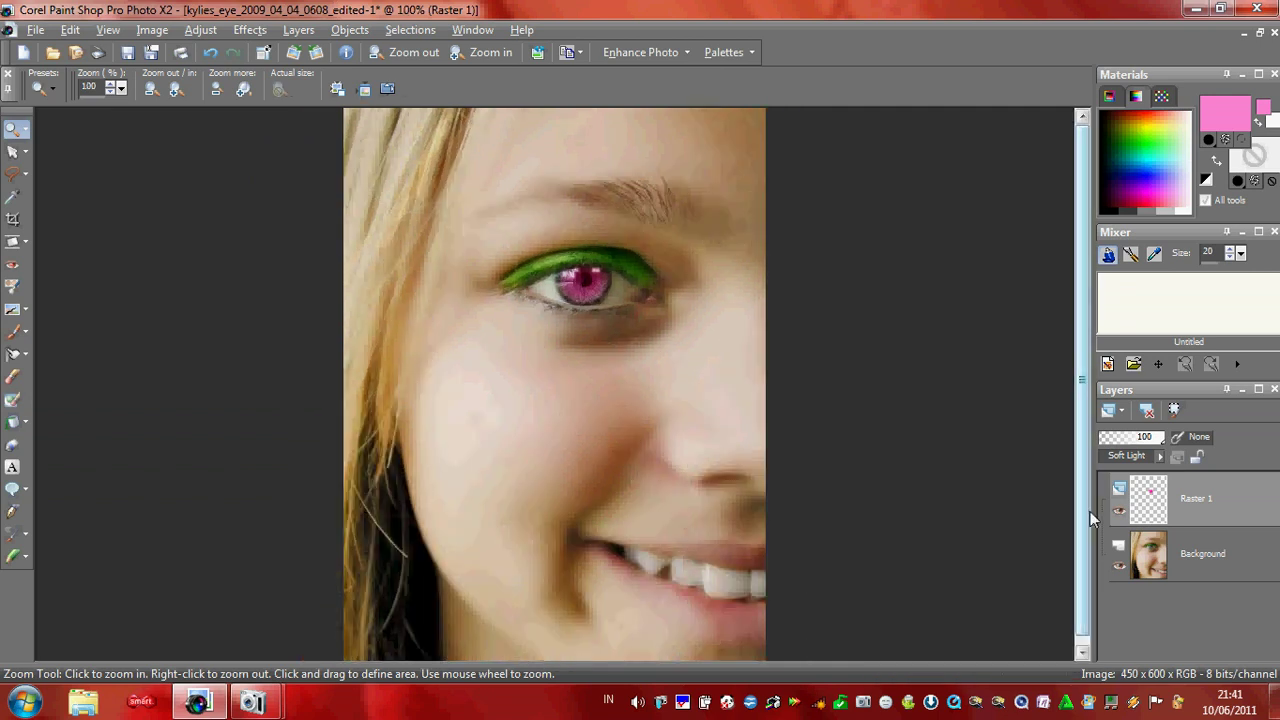
Try duplicating the Raster 1 layer to intensify the pink iris, and undo the duplication
{"action": "mouse_move", "coordinate": [1212, 510]}
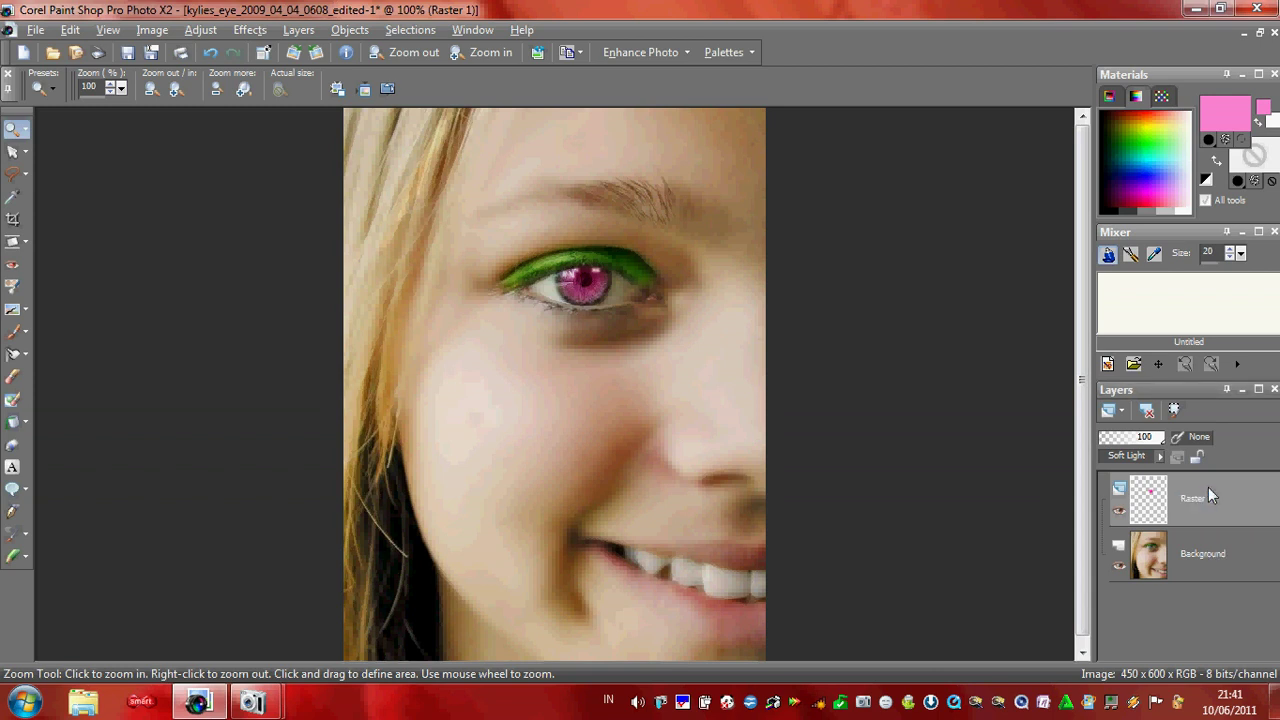
{"action": "right_click", "coordinate": [1208, 487]}
{"action": "left_click", "coordinate": [1109, 234]}
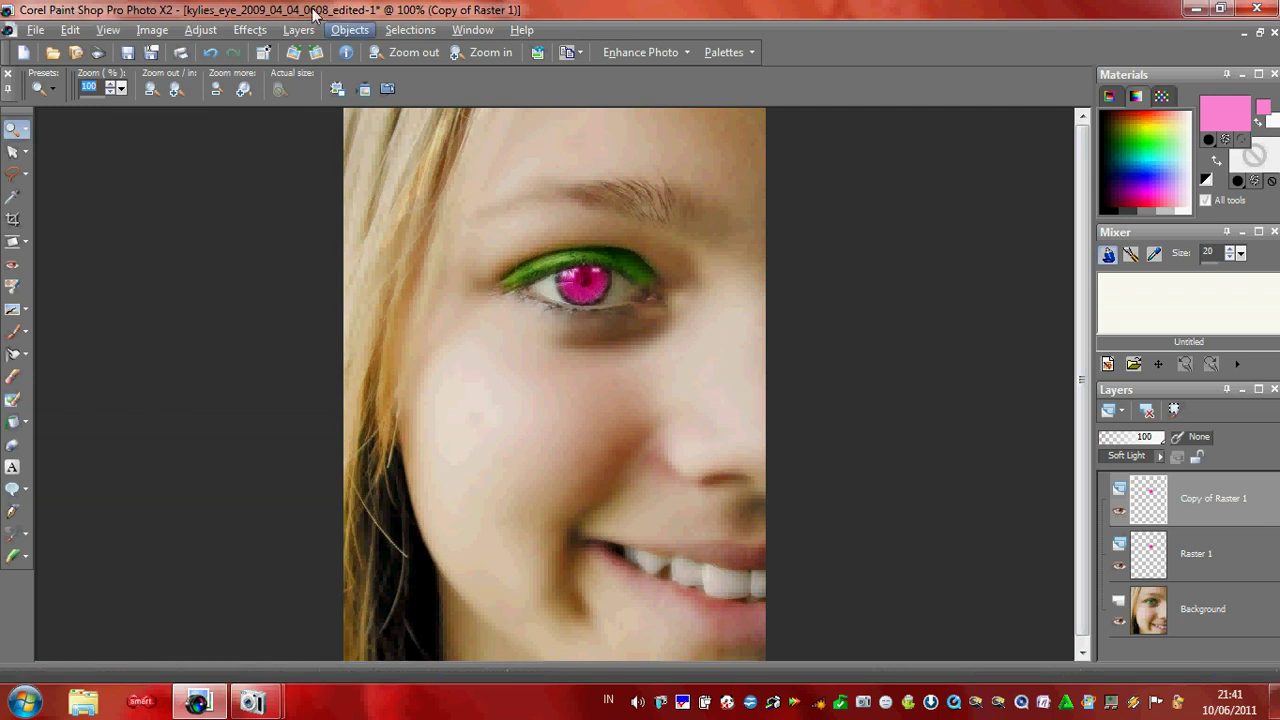
{"action": "left_click", "coordinate": [69, 30]}
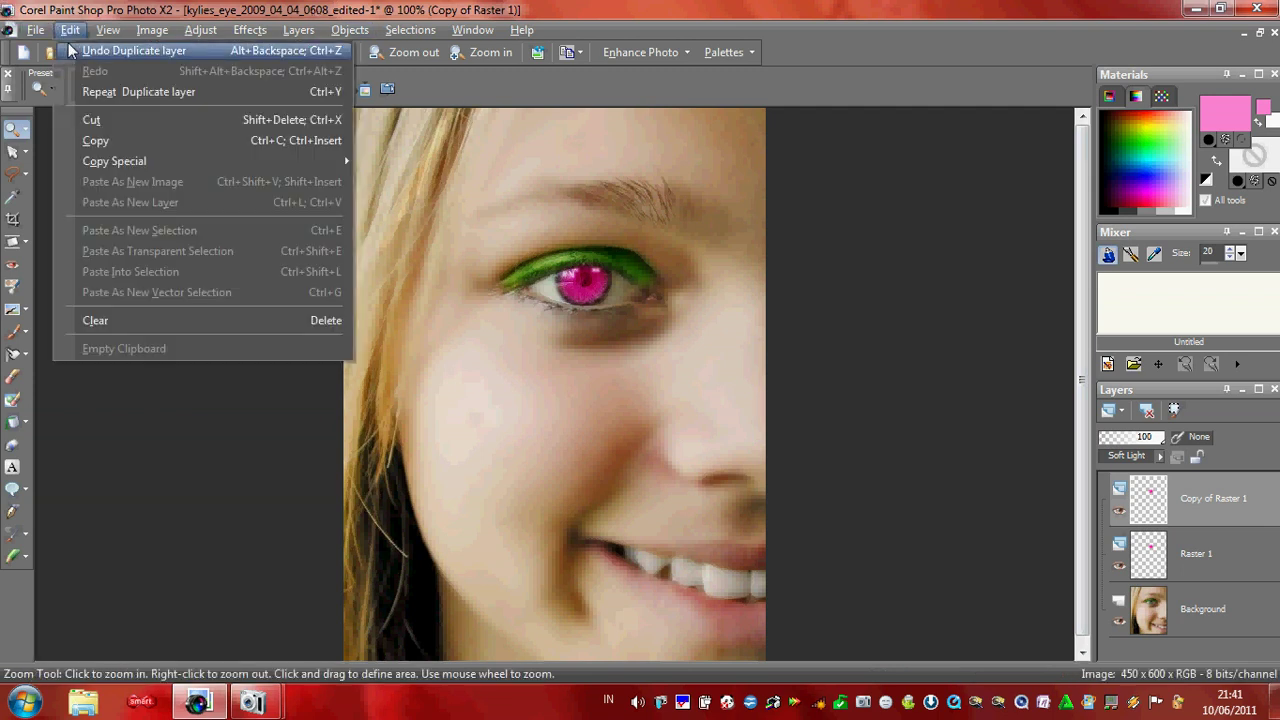
{"action": "left_click", "coordinate": [110, 48]}
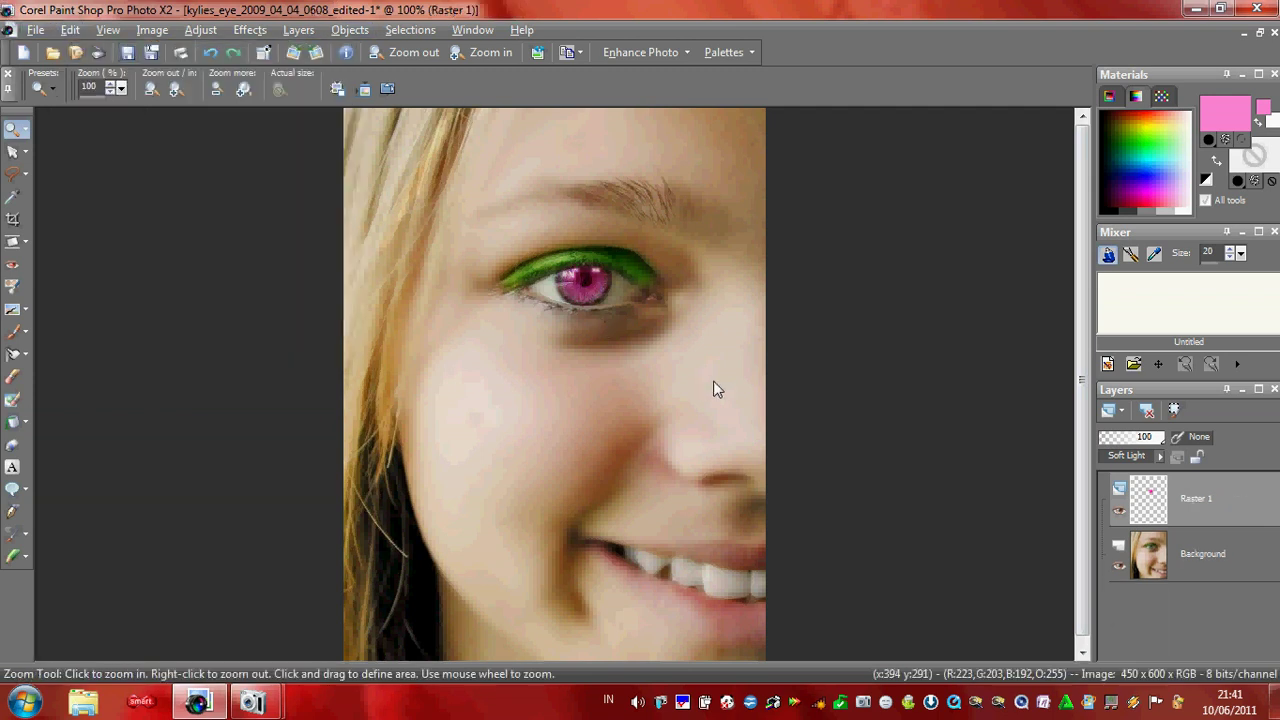
Check the blend mode options of the Raster 1 layer with the portrait at 120%, keeping Soft Light
{"action": "left_click", "coordinate": [714, 389]}
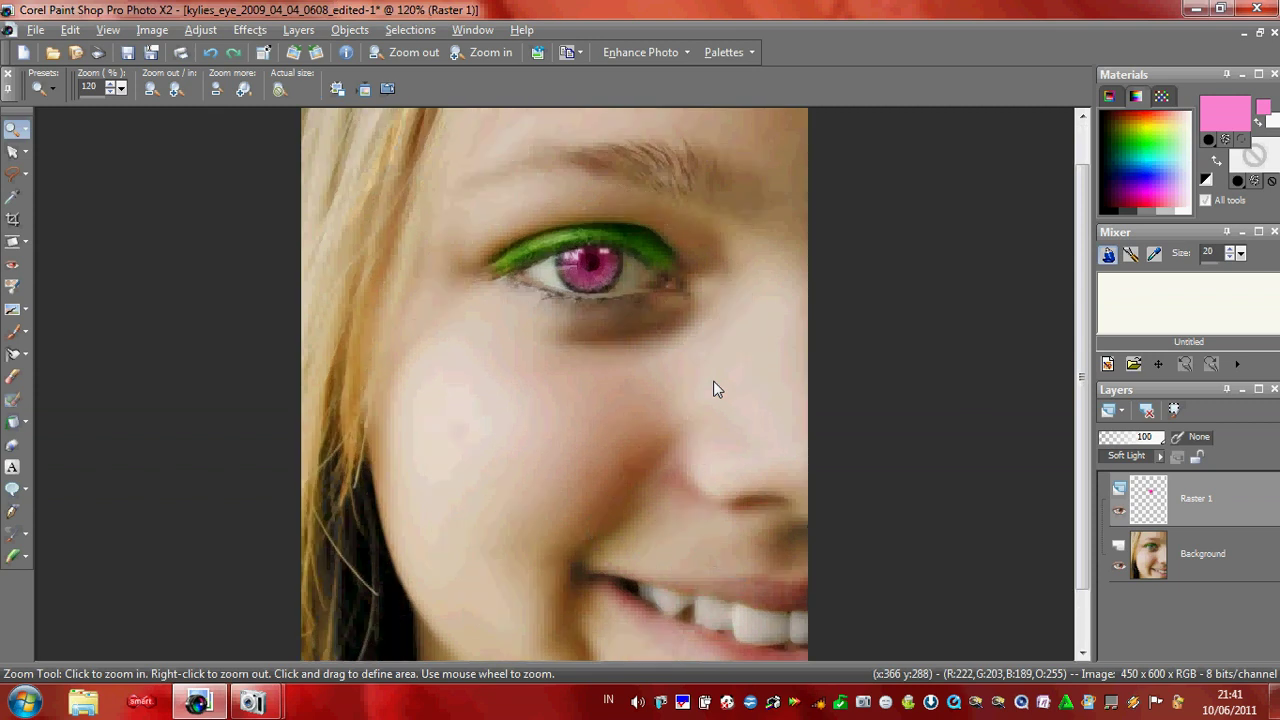
{"action": "left_click", "coordinate": [1160, 456]}
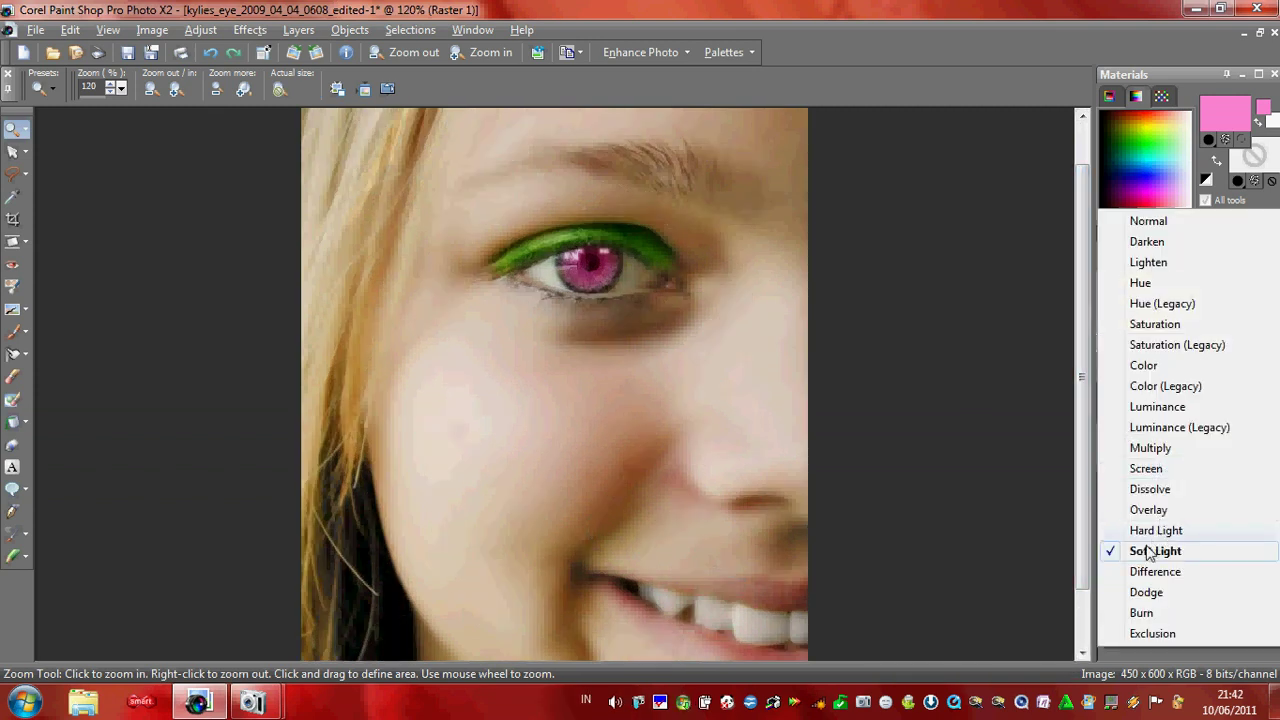
{"action": "left_click", "coordinate": [1150, 551]}
{"action": "mouse_move", "coordinate": [248, 703]}
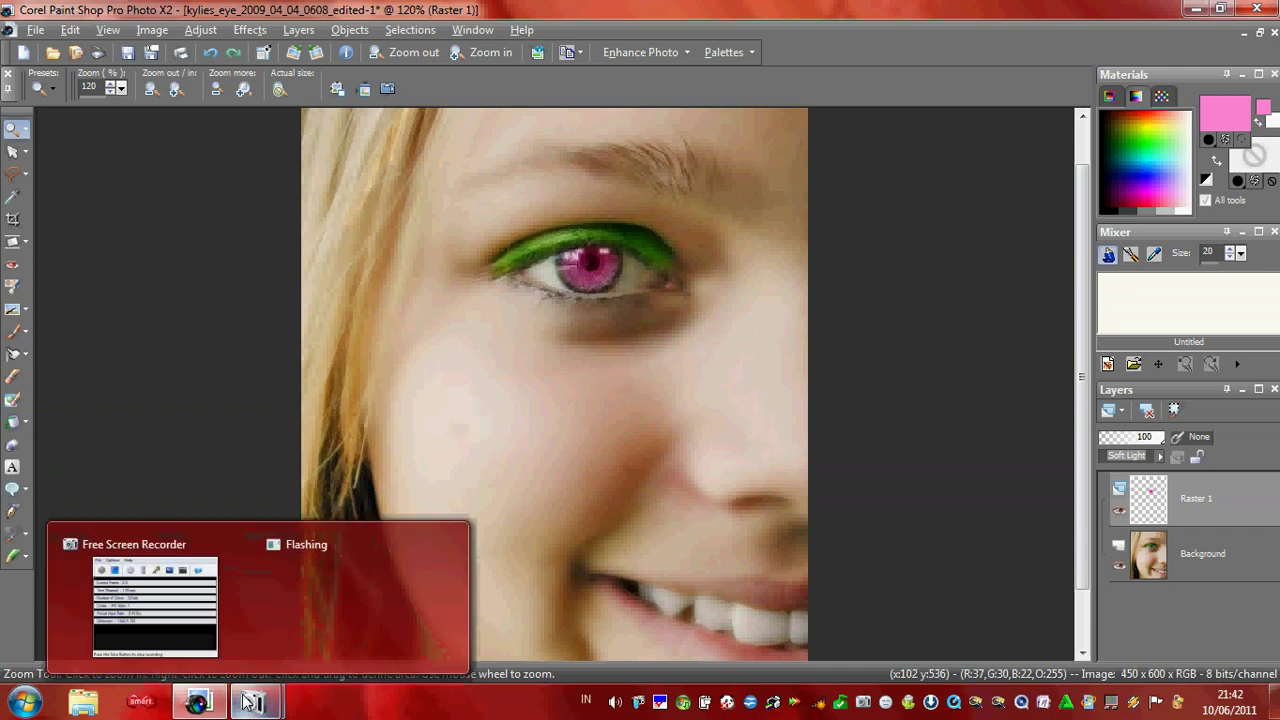